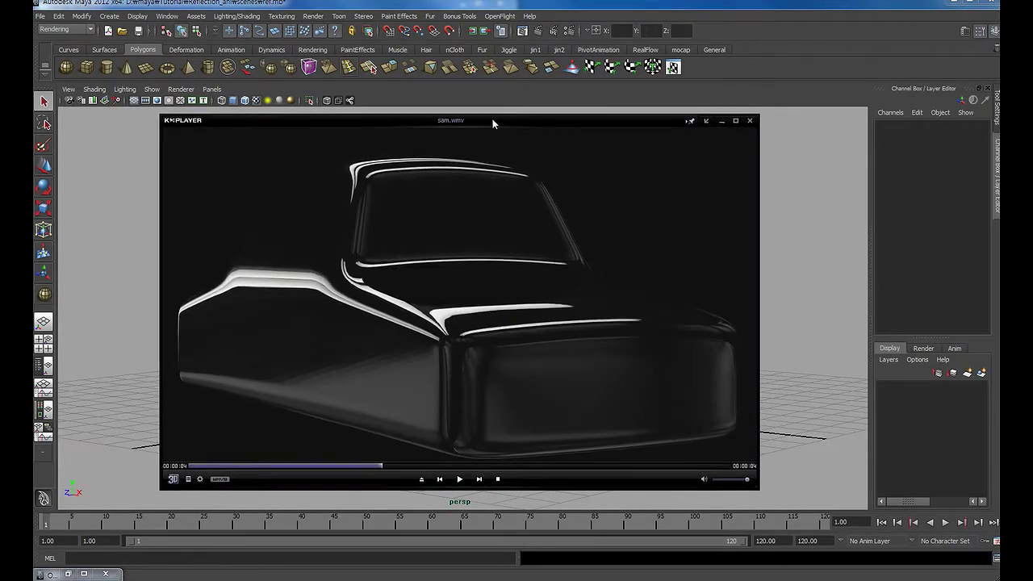
Play the sam.wmv glossy car render in KMPlayer, pause it, and close the player.
left_click_drag(493, 118, 501, 120)
left_click(473, 480)
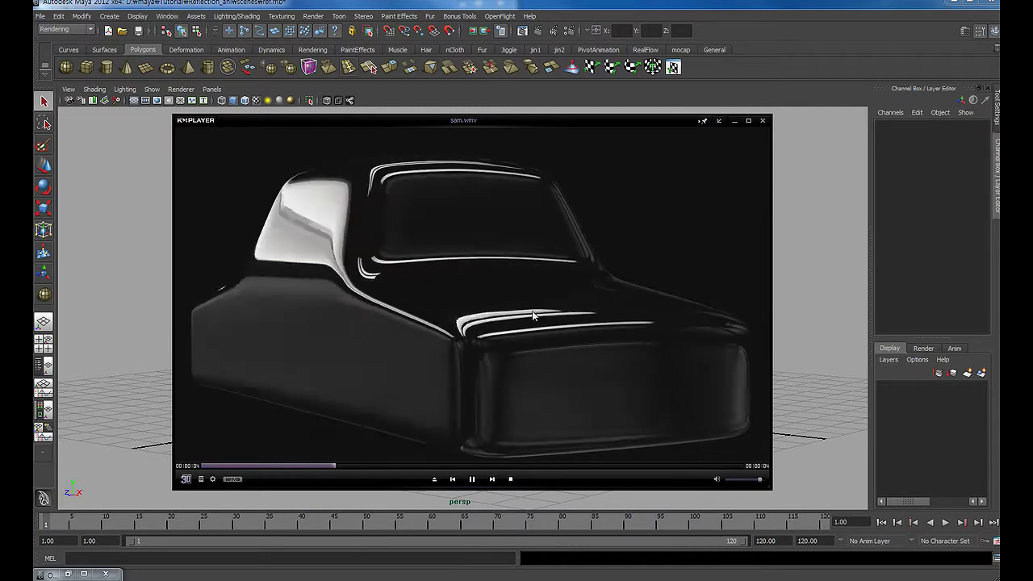
left_click(472, 480)
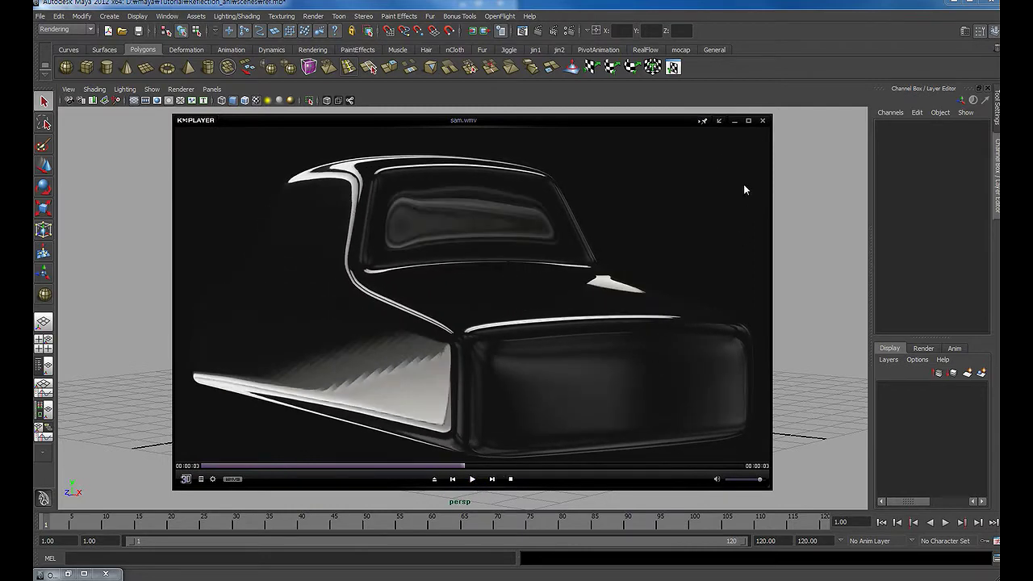
left_click(762, 122)
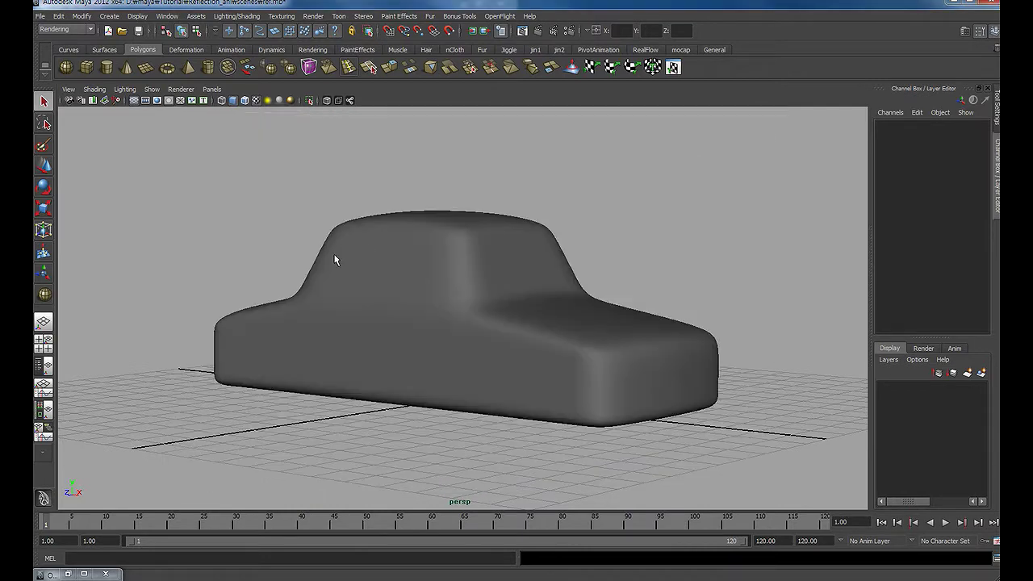
Orbit around the car, toggle the four-view layout and back, and open the Outliner.
left_click_drag(516, 284, 567, 291, "alt")
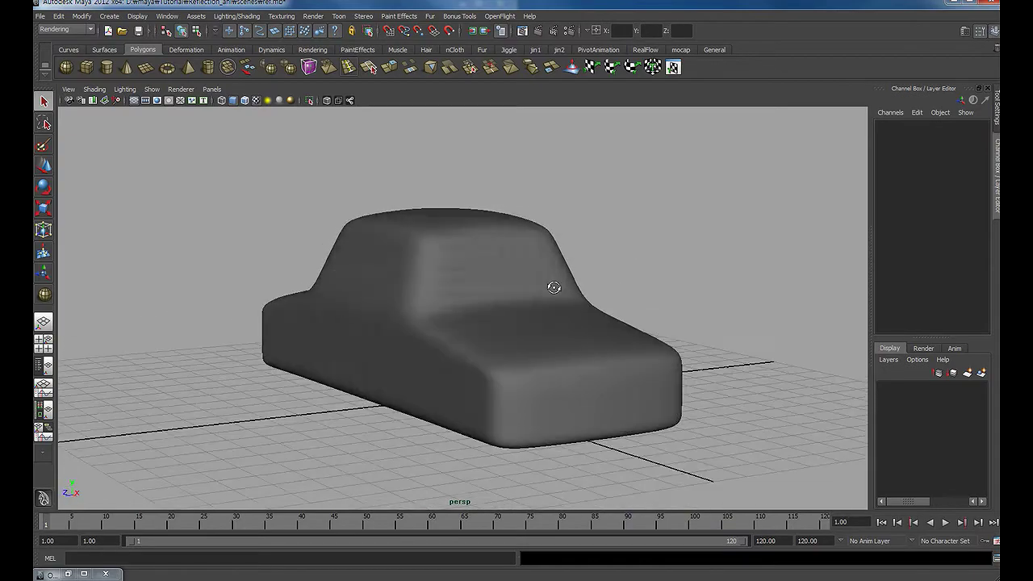
left_click(510, 306)
mouse_move(510, 306)
left_mouse_down("alt")
mouse_move(634, 282)
mouse_move(635, 267)
mouse_move(658, 264)
left_mouse_up("alt")
left_click(624, 267)
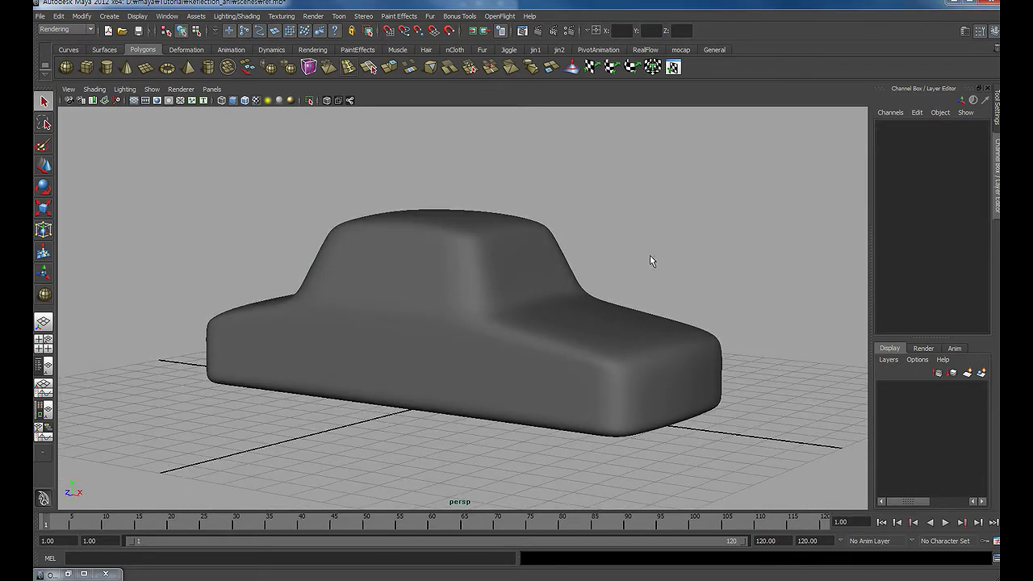
key("space")
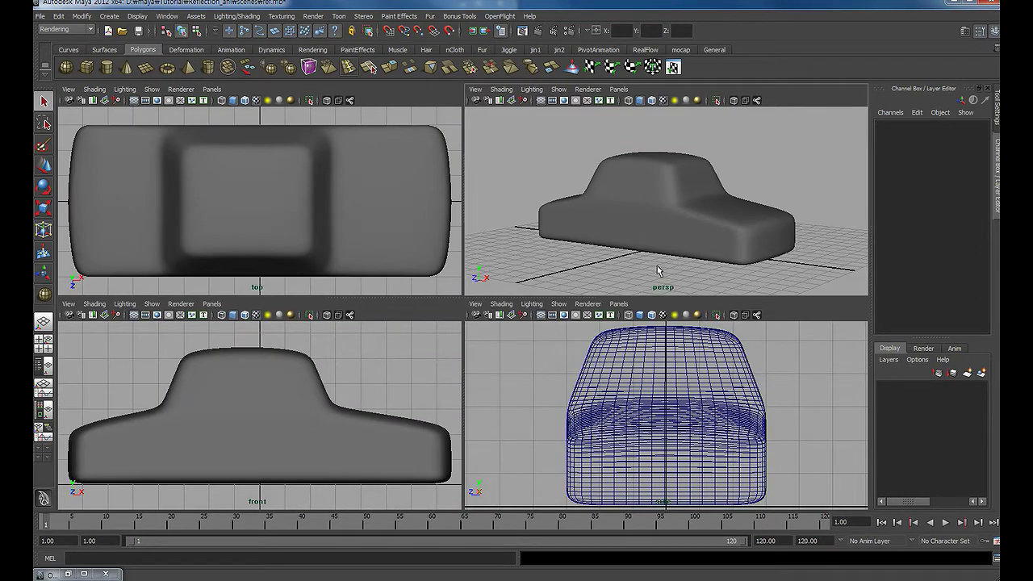
key("space")
mouse_move(672, 255)
left_mouse_down("alt")
mouse_move(623, 258)
mouse_move(648, 261)
mouse_move(632, 260)
left_mouse_up("alt")
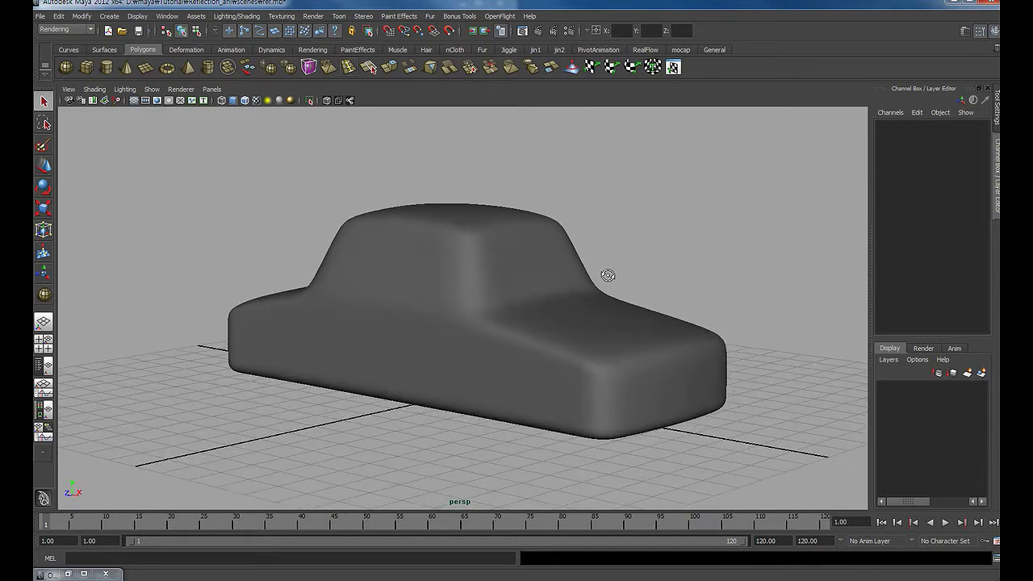
key("shift+o")
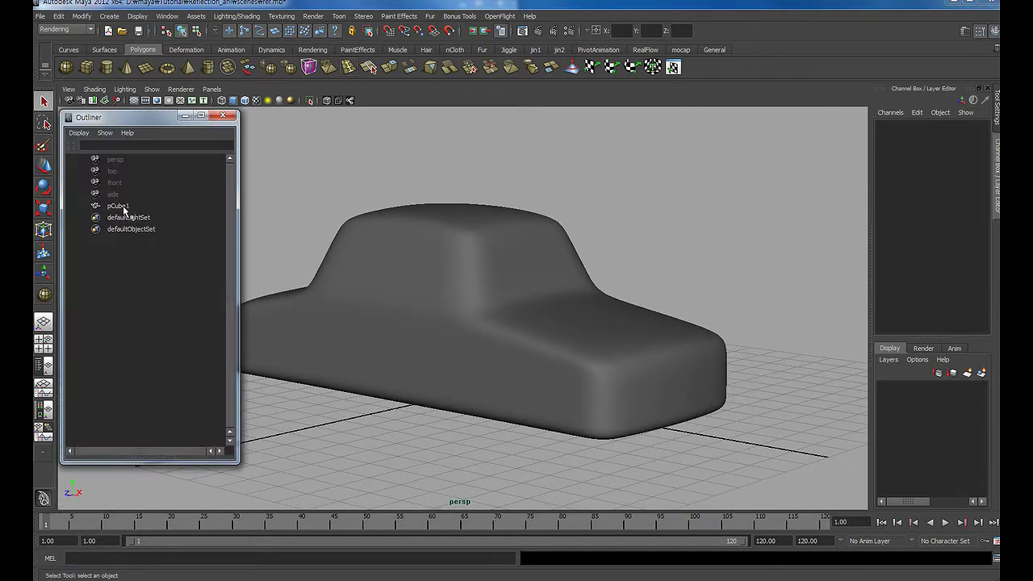
Rename pCube1 to 'car' in the Outliner, then minimize the Outliner.
left_click(121, 206)
left_click(280, 185)
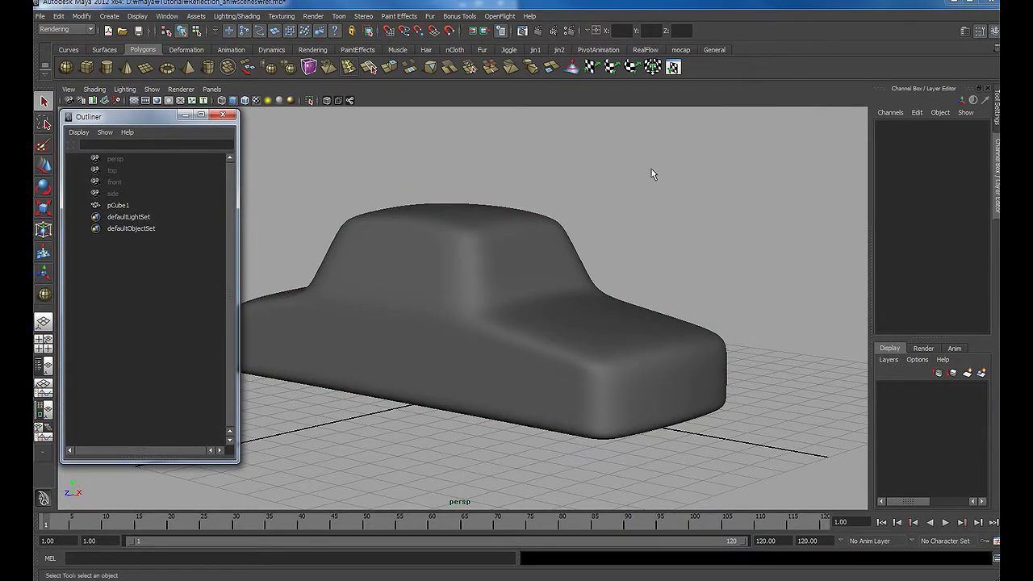
left_click(677, 190)
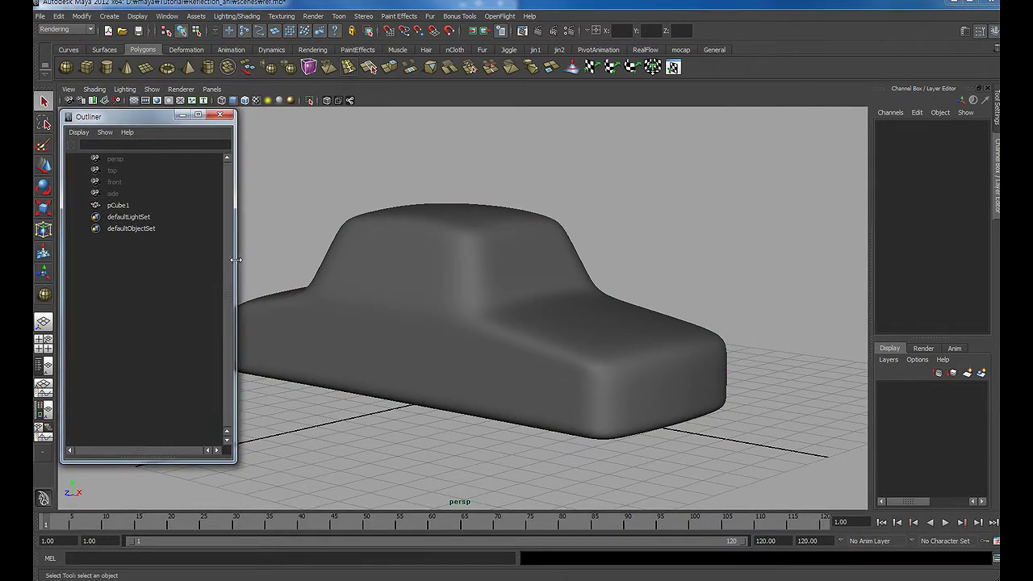
left_click_drag(239, 257, 215, 258)
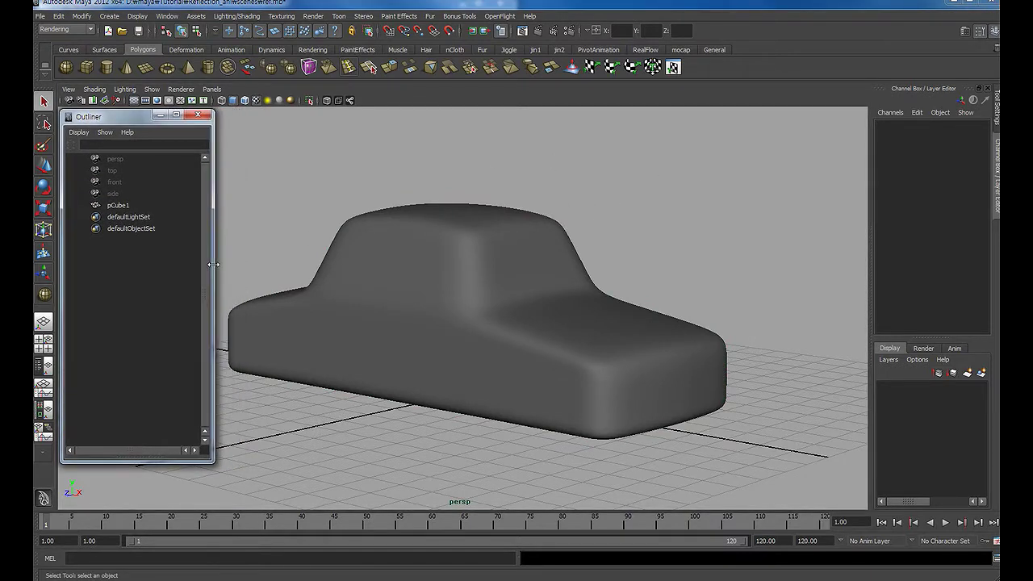
double_click(121, 206)
type("car")
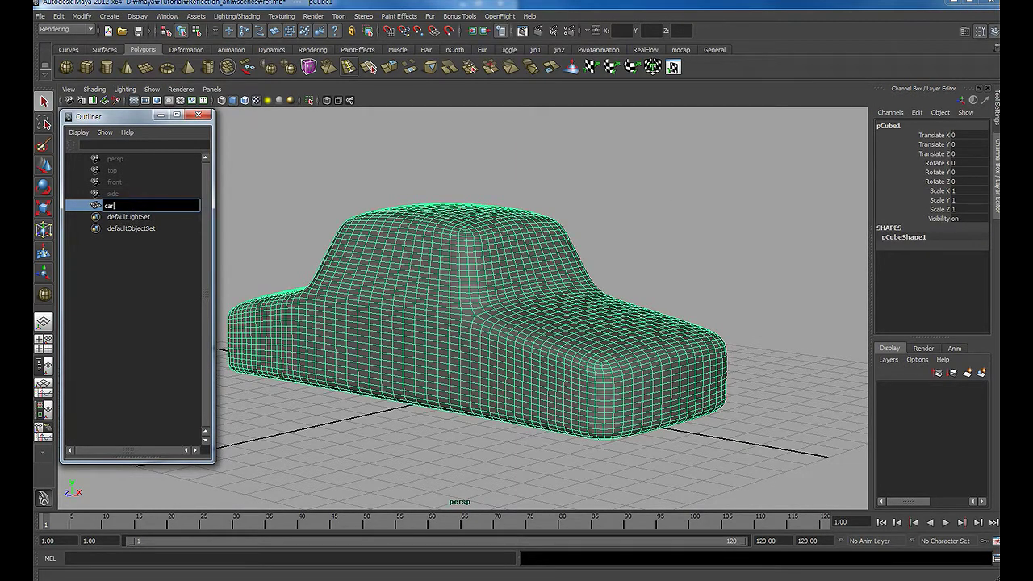
key("Return")
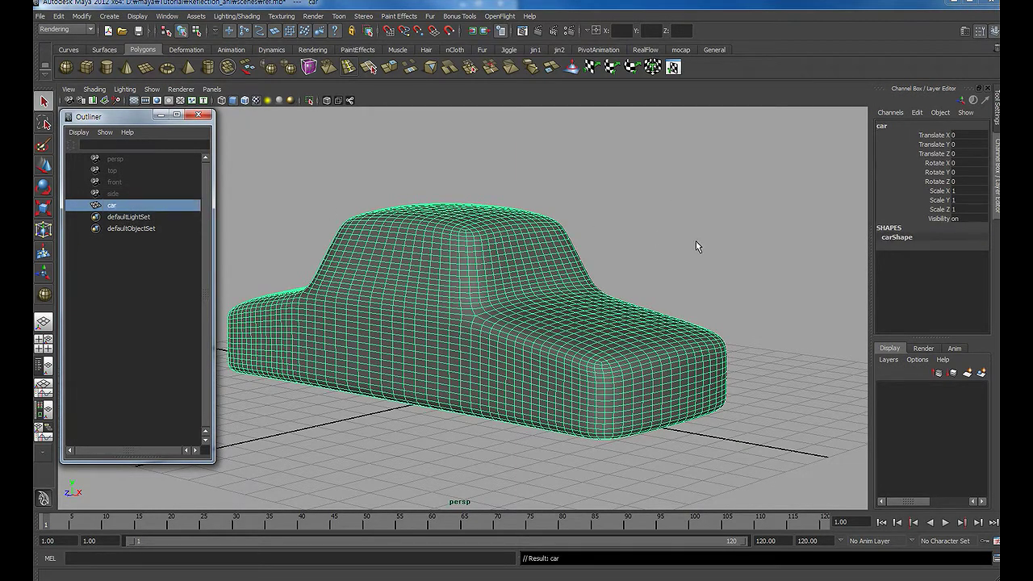
left_click(695, 235)
left_click(160, 114)
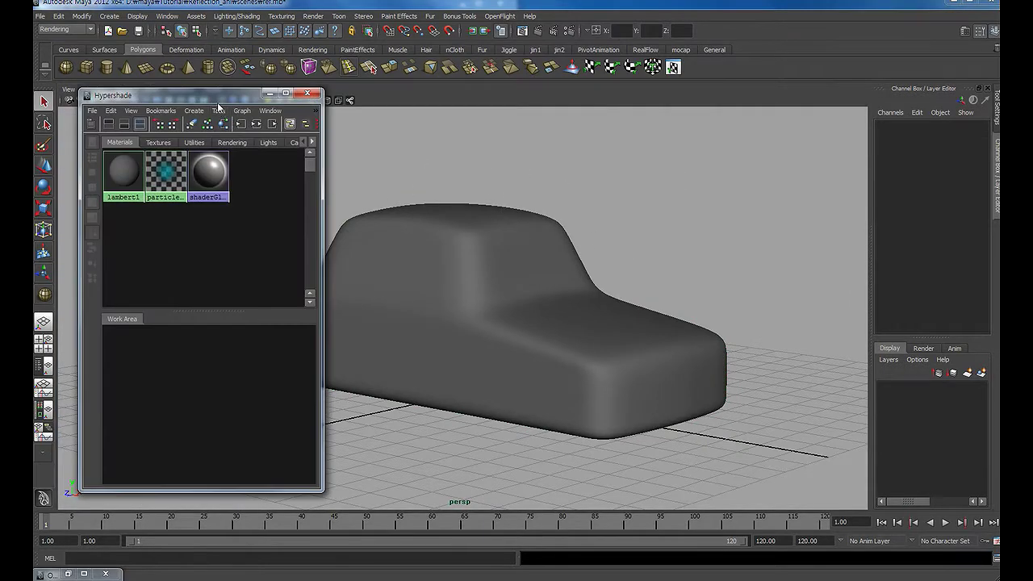
Create a Blinn material, blinn2, from the Hypershade's Create > Materials menu.
mouse_move(216, 100)
left_mouse_down()
mouse_move(208, 131)
mouse_move(198, 120)
left_mouse_up()
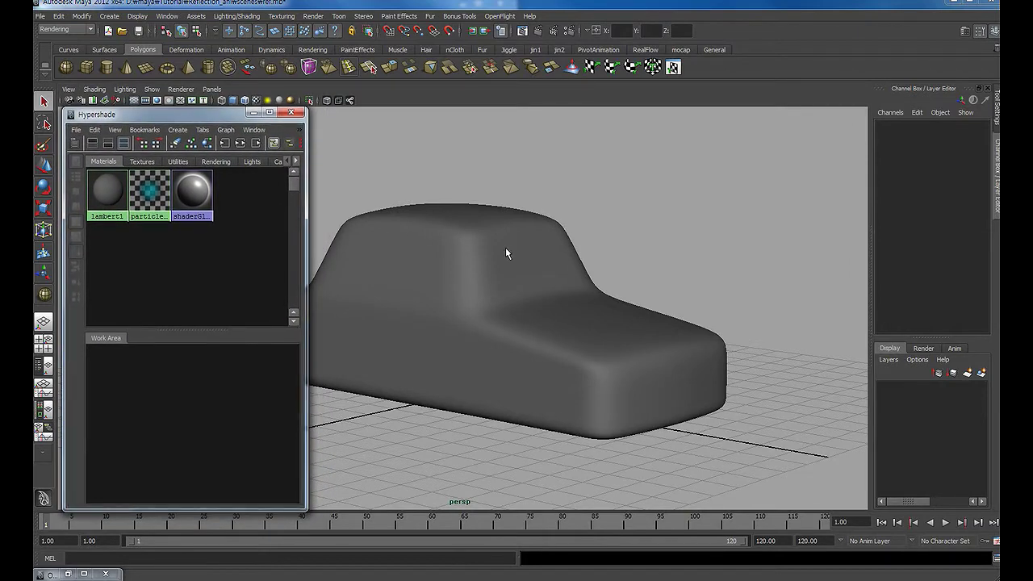
mouse_move(505, 247)
left_mouse_down("alt")
mouse_move(567, 240)
mouse_move(556, 231)
mouse_move(476, 240)
left_mouse_up("alt")
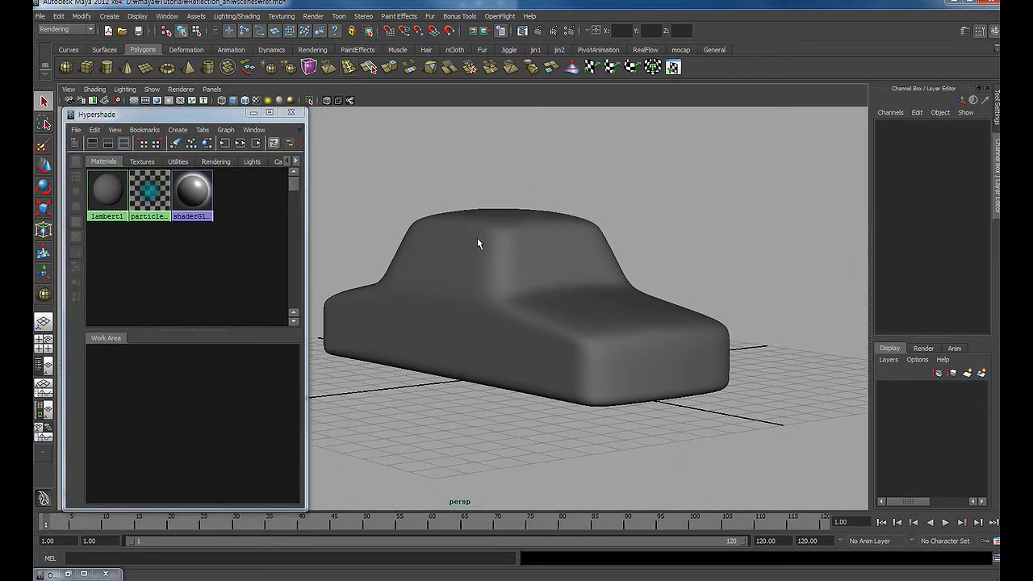
left_click(177, 130)
mouse_move(192, 146)
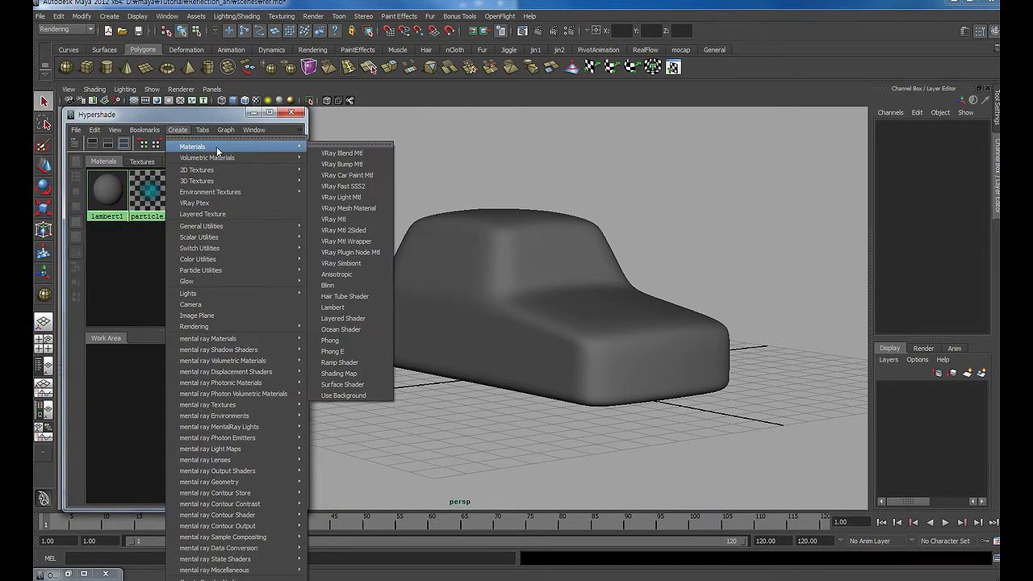
left_click(333, 287)
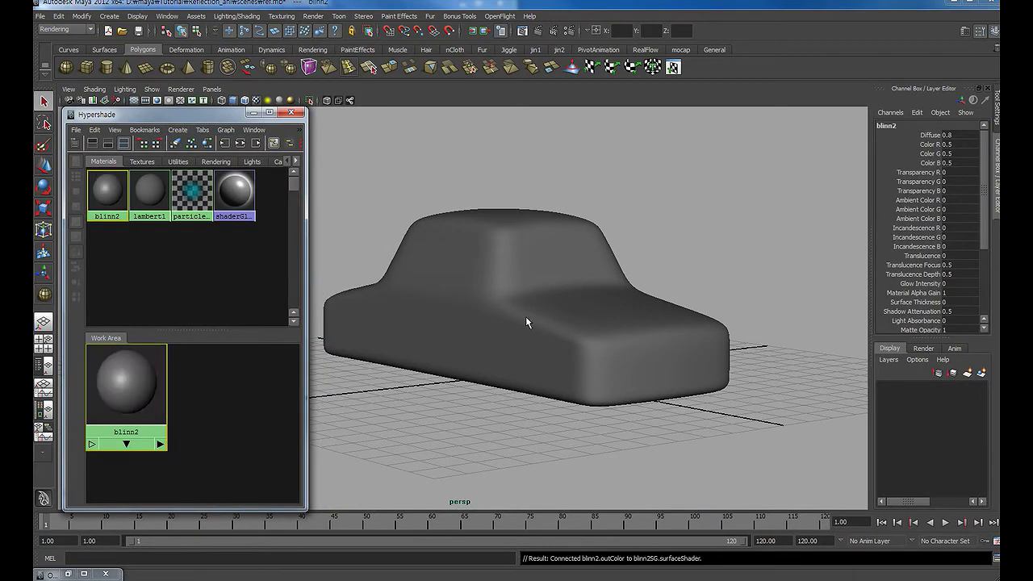
Give blinn2 black colour, eccentricity 0, specular roll off 1, white specular and reflectivity 1.
double_click(96, 204)
left_click_drag(952, 300, 953, 241)
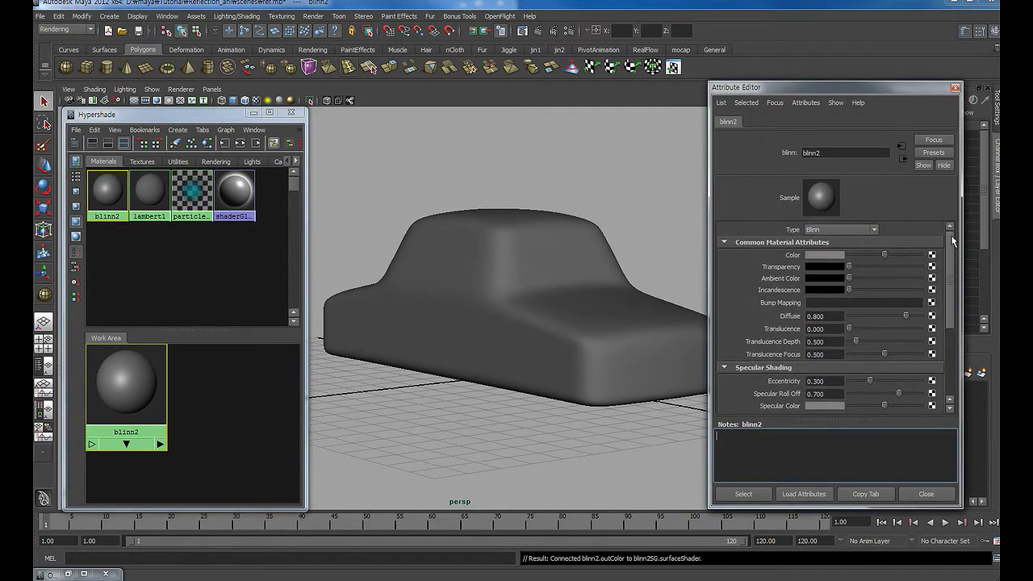
left_click_drag(867, 86, 860, 76)
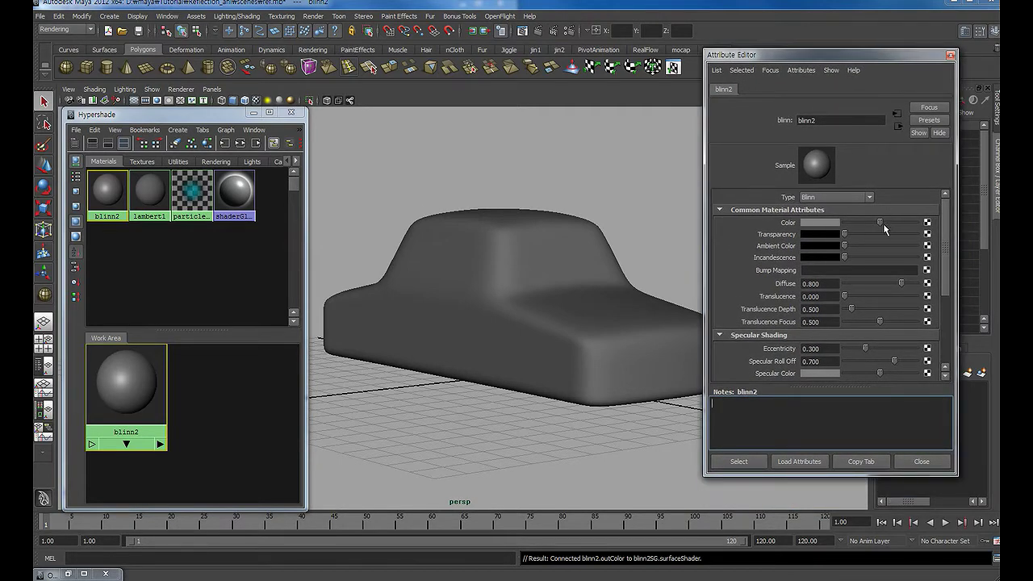
left_click_drag(881, 224, 842, 225)
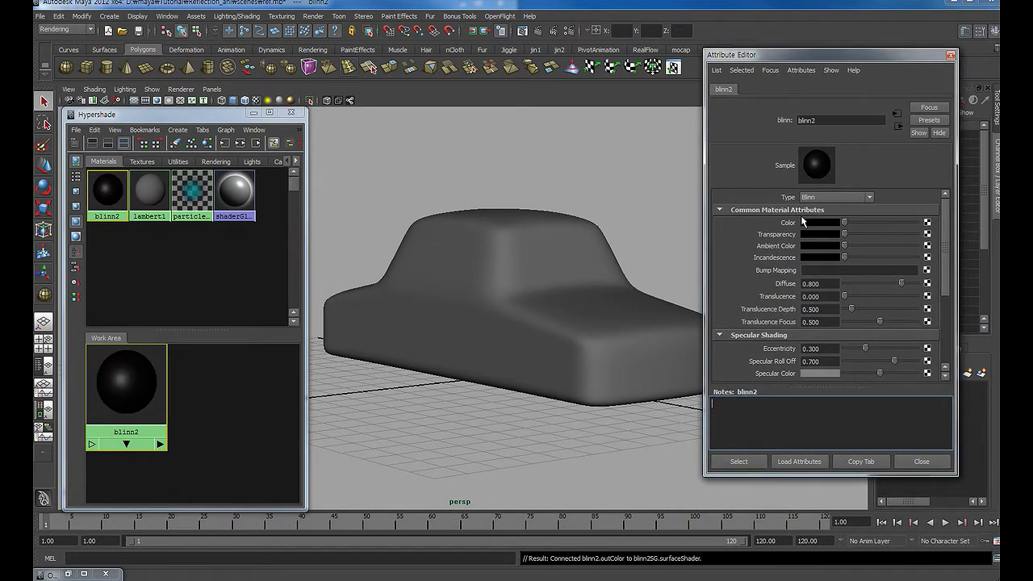
left_click_drag(941, 276, 939, 310)
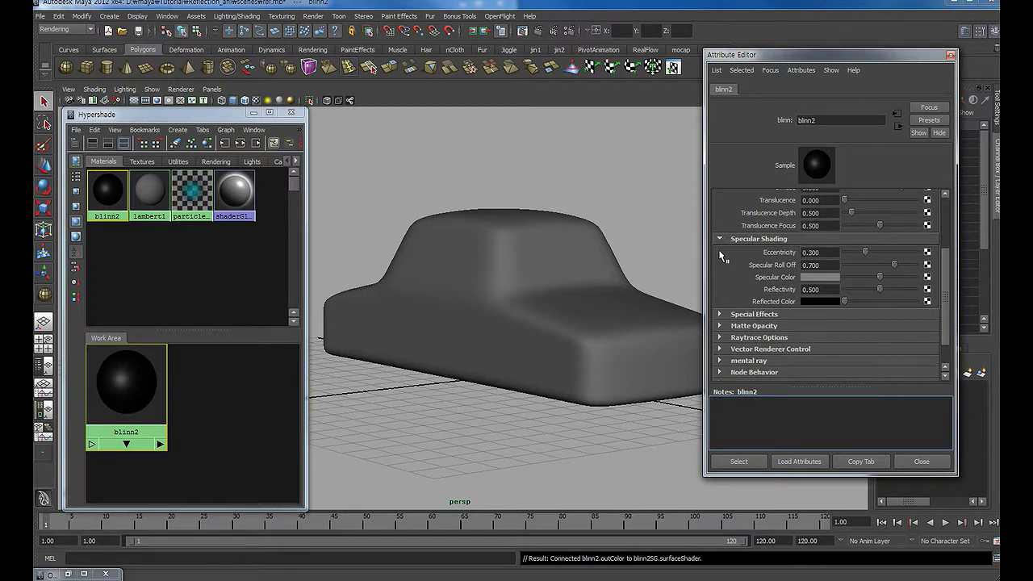
left_click_drag(866, 255, 820, 253)
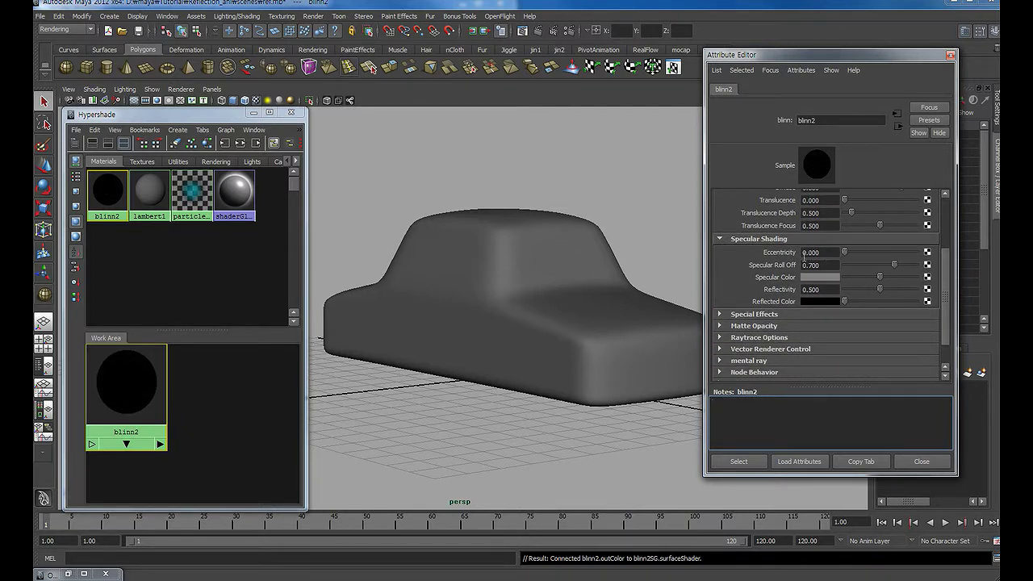
left_click_drag(895, 266, 939, 268)
mouse_move(881, 278)
left_mouse_down()
mouse_move(930, 279)
mouse_move(931, 293)
left_mouse_up()
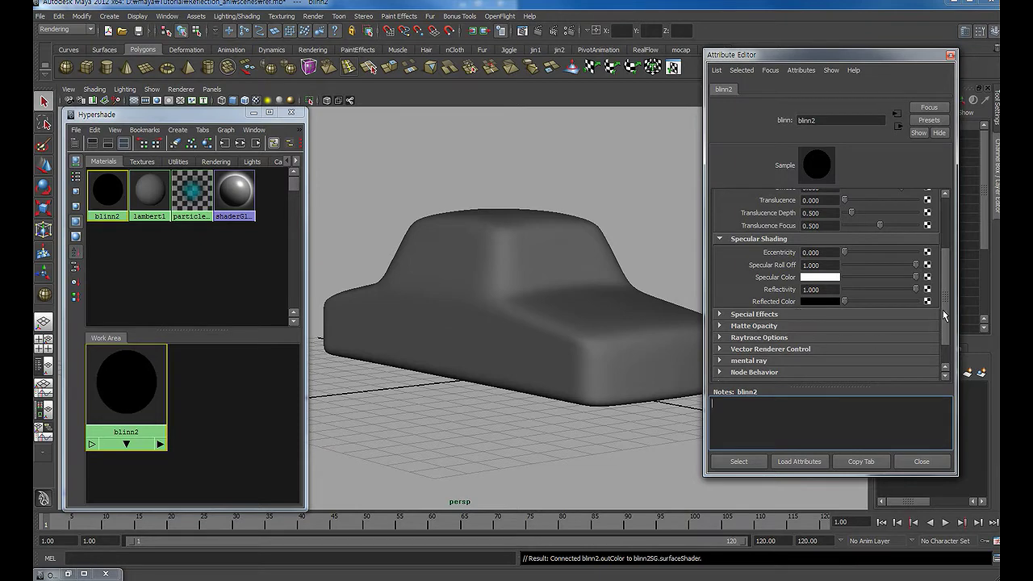
mouse_move(943, 312)
left_mouse_down()
mouse_move(945, 257)
mouse_move(947, 284)
left_mouse_up()
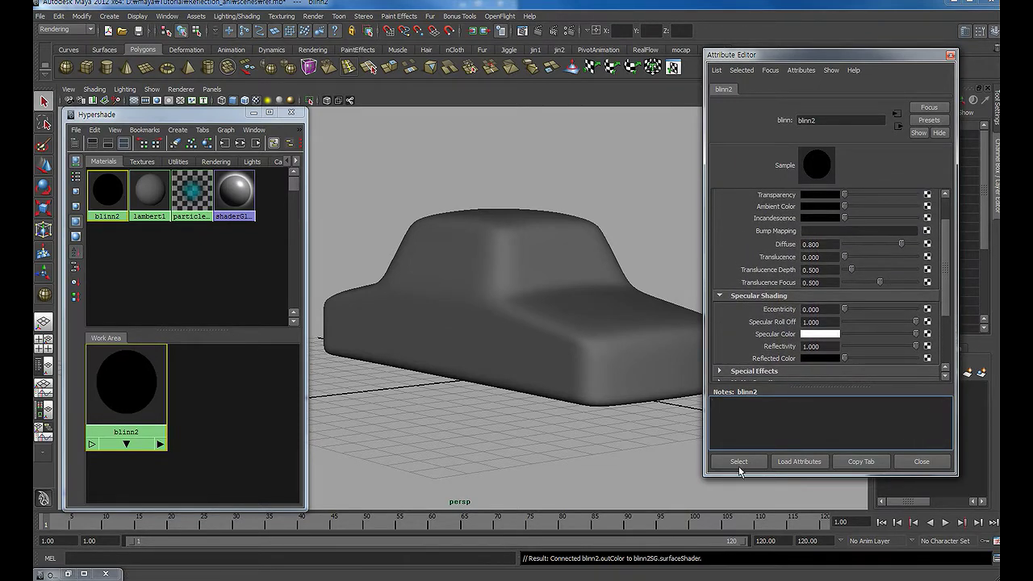
left_click(921, 461)
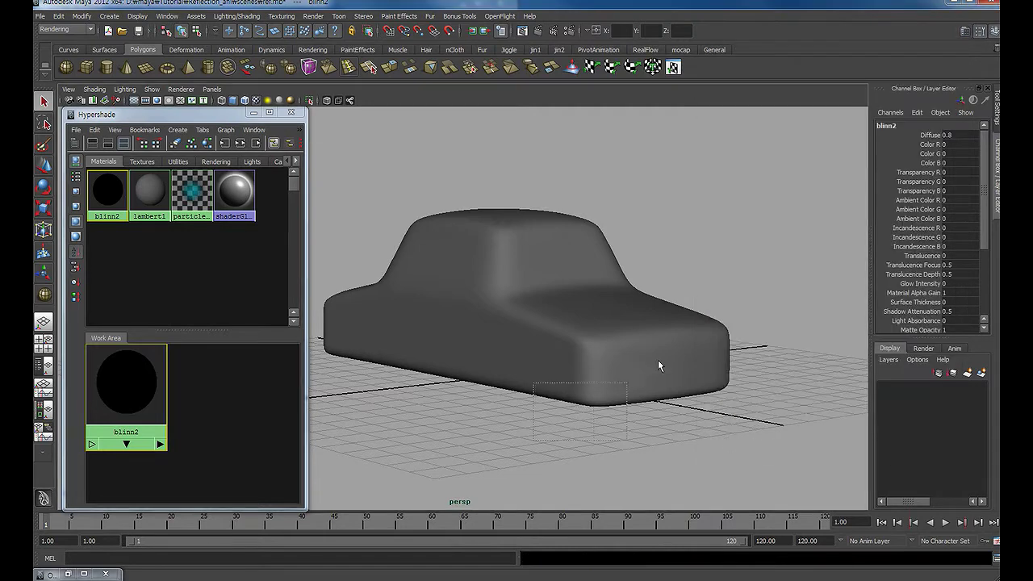
Assign blinn2 to the car body, orbit to a side view, and minimize the Hypershade.
left_click_drag(658, 360, 385, 315)
right_click_drag(110, 198, 103, 174)
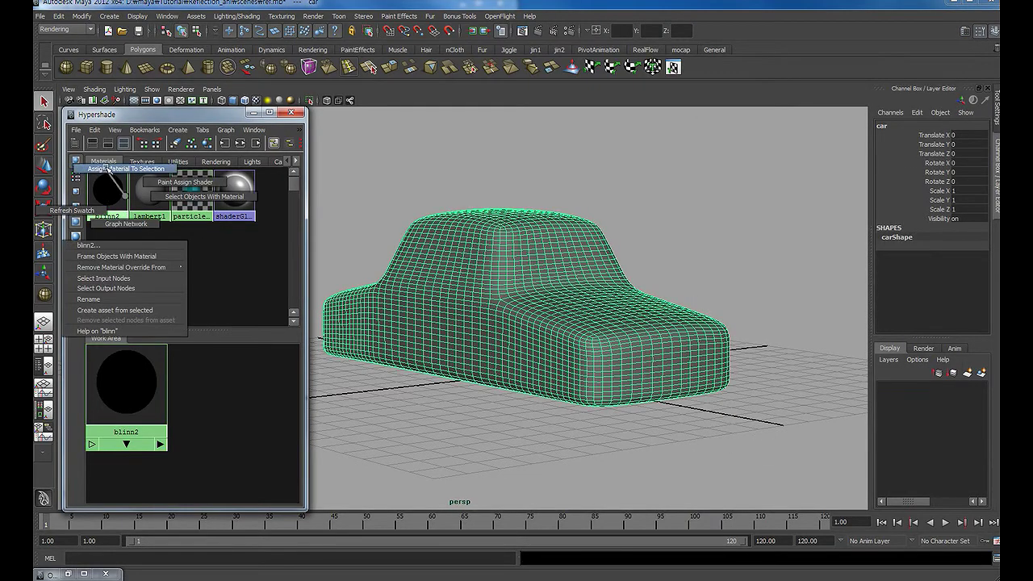
left_click(733, 192)
mouse_move(664, 282)
left_mouse_down("alt")
mouse_move(663, 272)
mouse_move(659, 279)
left_mouse_up("alt")
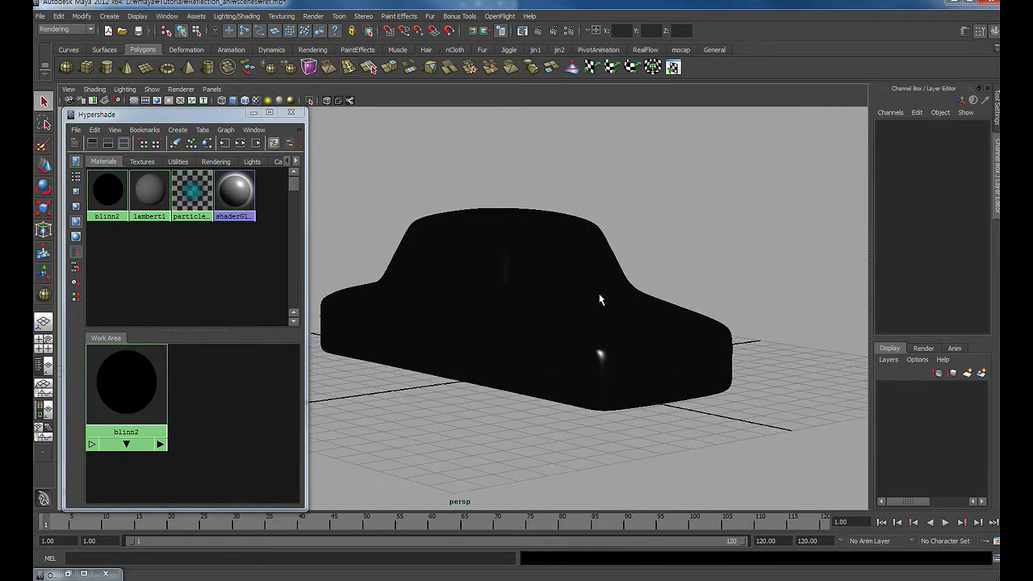
mouse_move(565, 312)
left_mouse_down("alt")
mouse_move(562, 291)
mouse_move(637, 270)
mouse_move(624, 260)
mouse_move(598, 272)
left_mouse_up("alt")
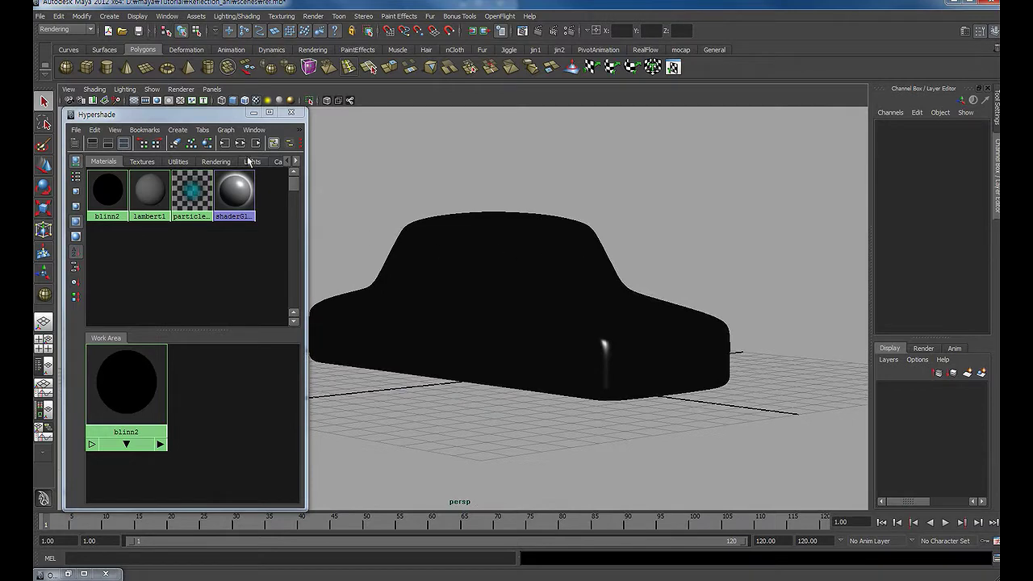
left_click(253, 112)
In the top view, draw a large polygon sphere from the origin enclosing the car.
key("space")
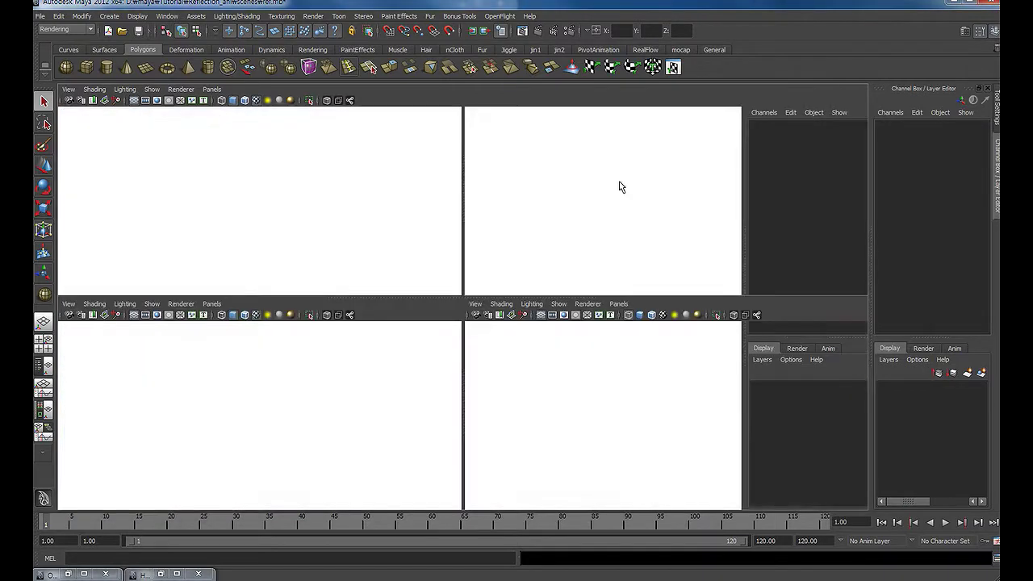
key("space")
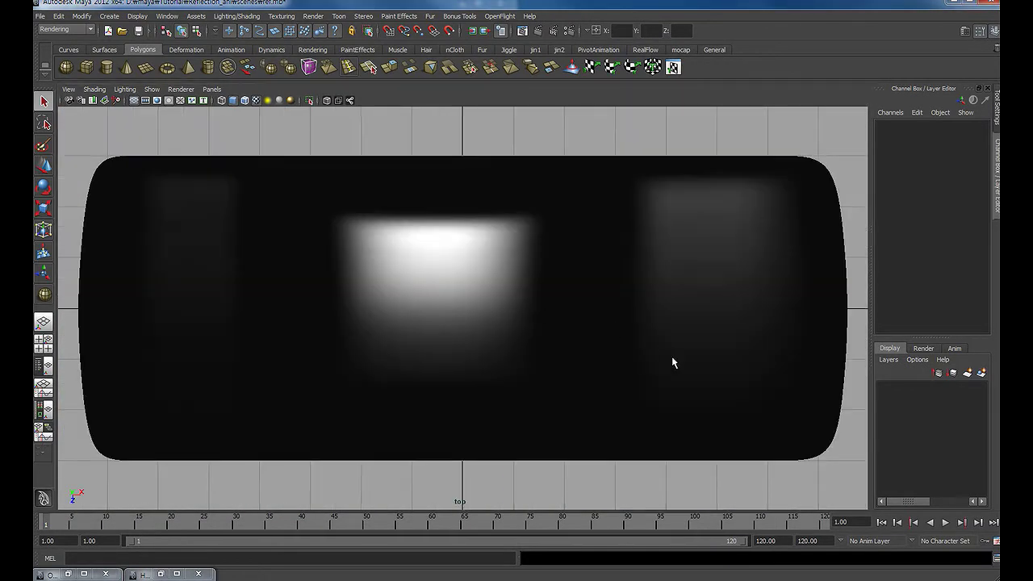
scroll(671, 356, "down", 3)
scroll(568, 319, "down", 2)
scroll(567, 314, "down", 3)
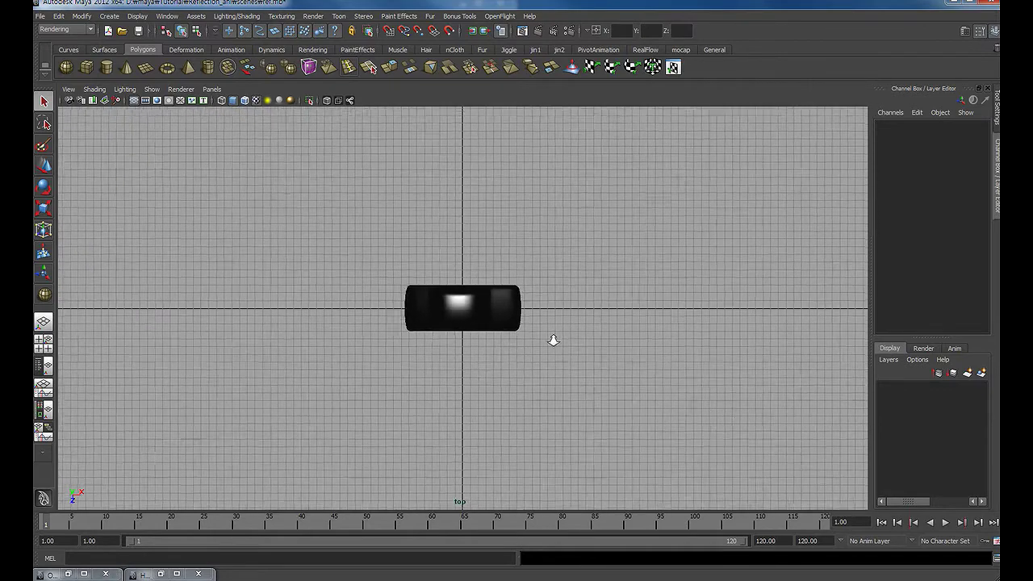
scroll(554, 341, "down", 1)
scroll(314, 254, "down", 1)
scroll(494, 271, "down", 1)
scroll(545, 282, "down", 1)
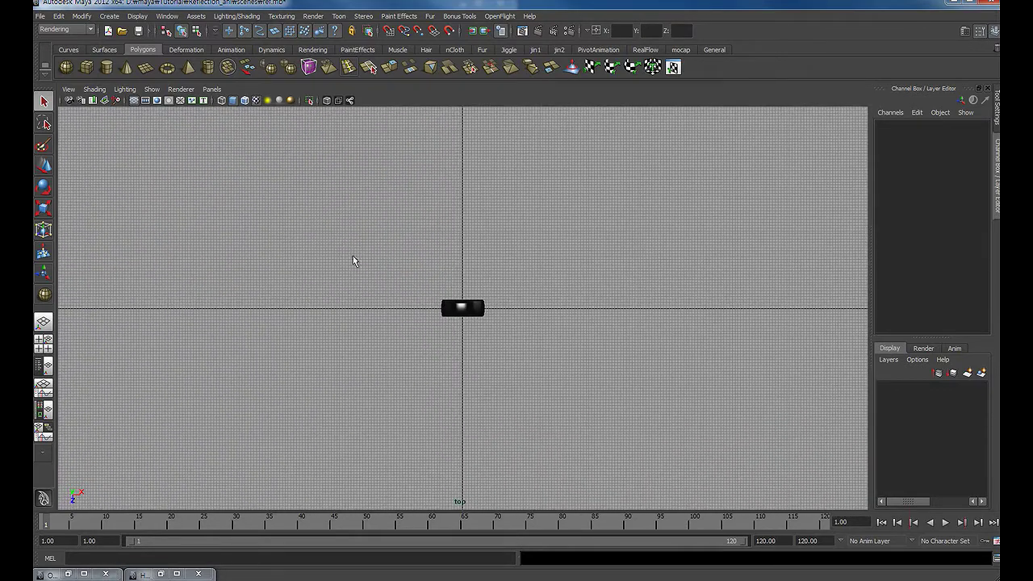
left_click(65, 69)
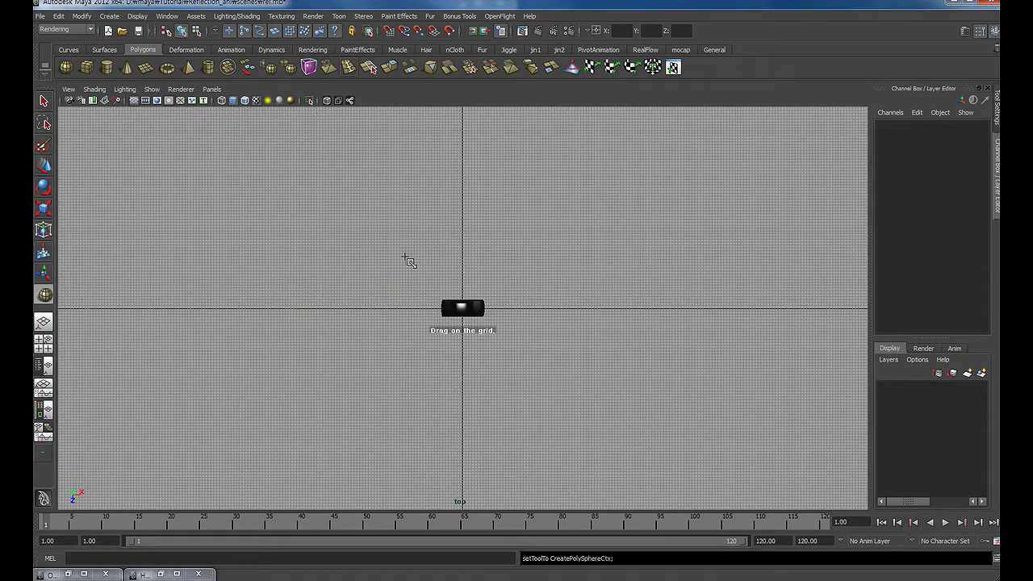
left_click_drag(466, 312, 660, 485)
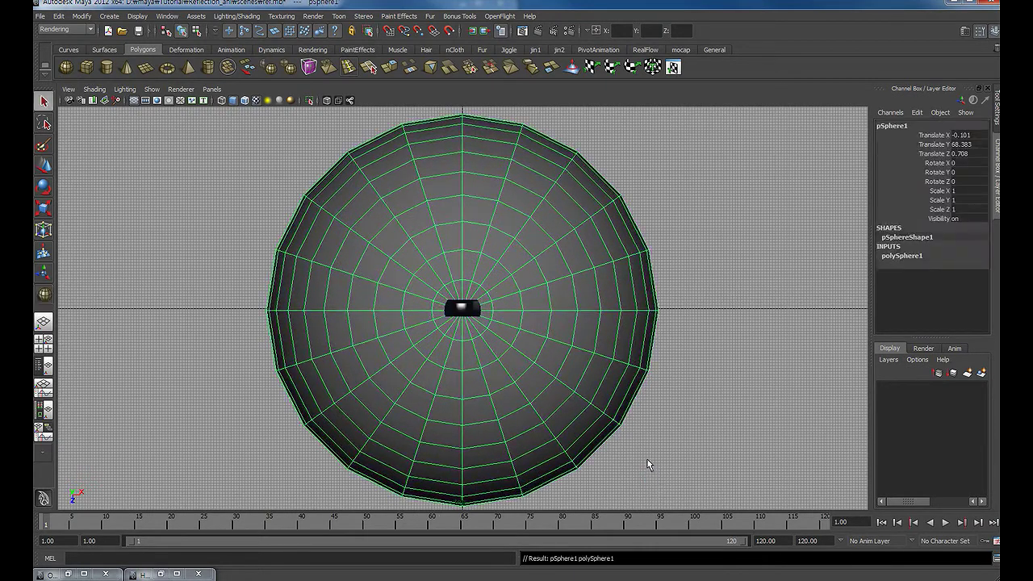
key("ctrl+z")
key("y")
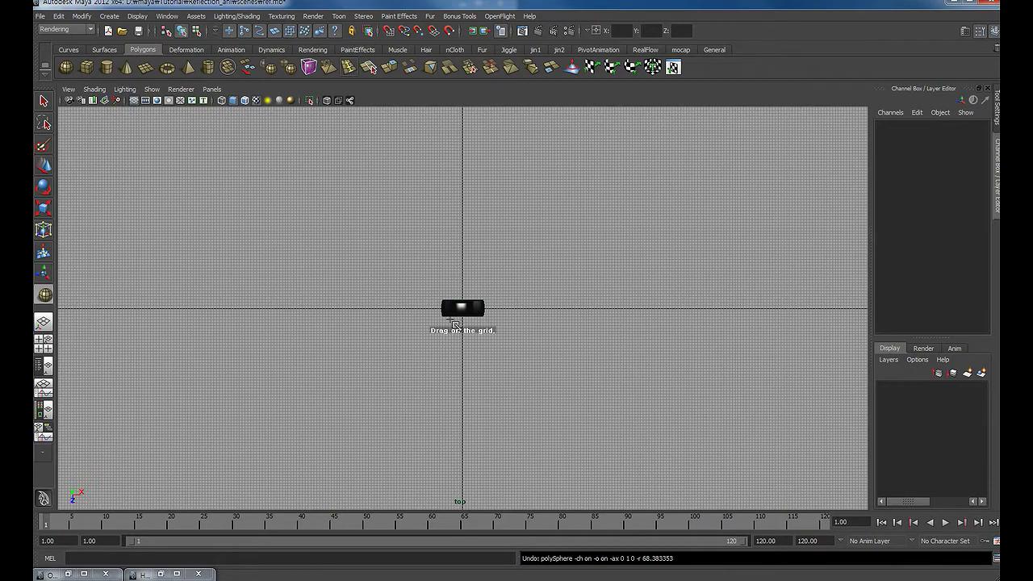
left_click_drag(466, 313, 714, 444)
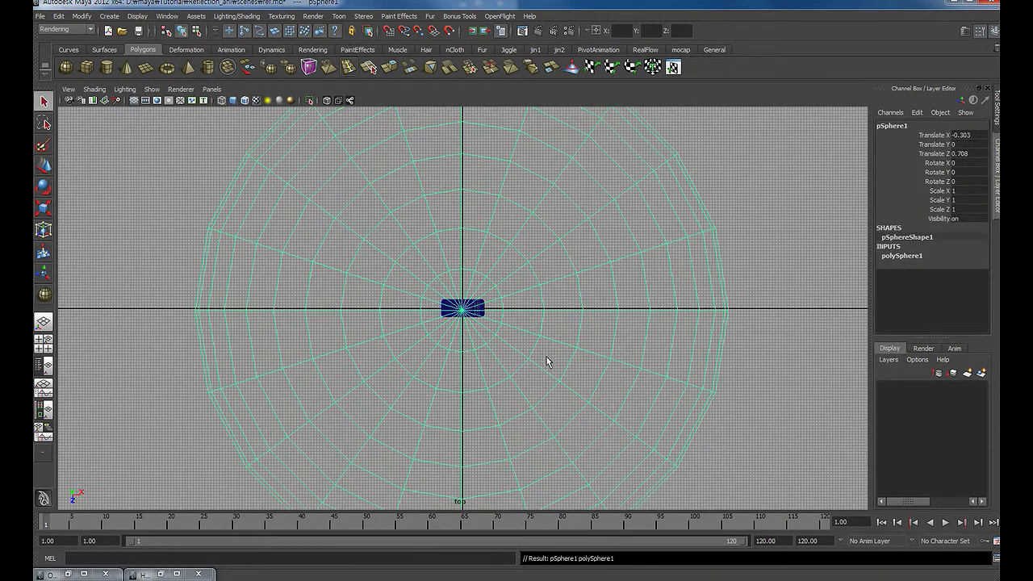
Centre the sphere at the origin by setting Translate X, Y and Z to 0.
key("space")
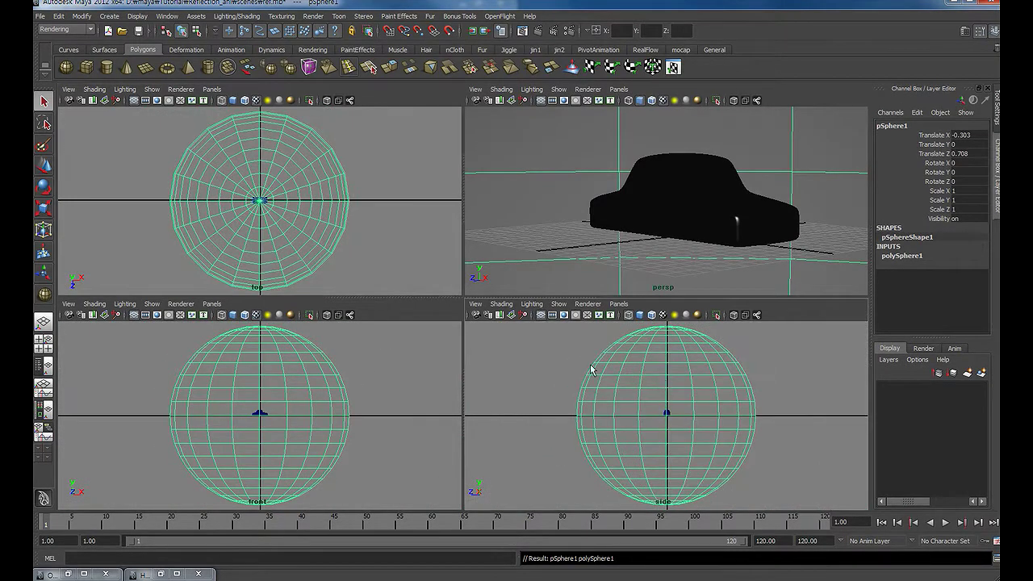
key("w")
left_click_drag(971, 135, 967, 154)
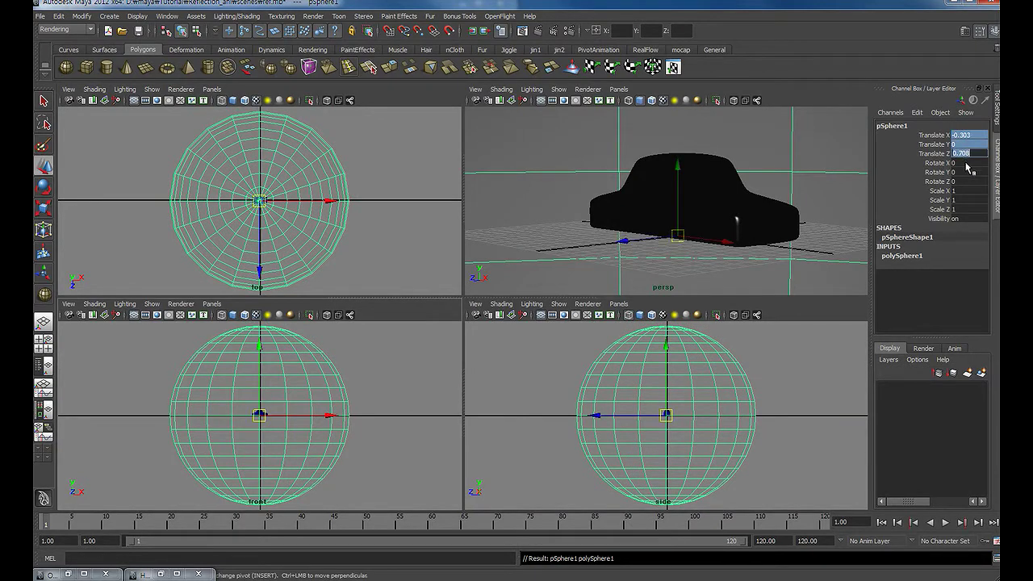
type("0")
key("Return")
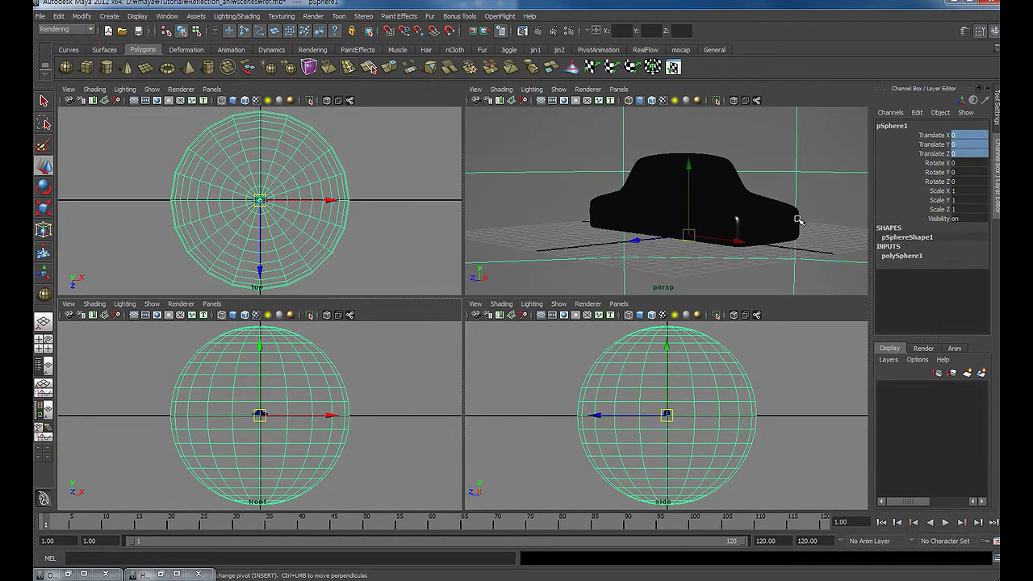
Check the car in perspective, reselect the sphere, and bring up the Hypershade.
scroll(334, 224, "down", 2)
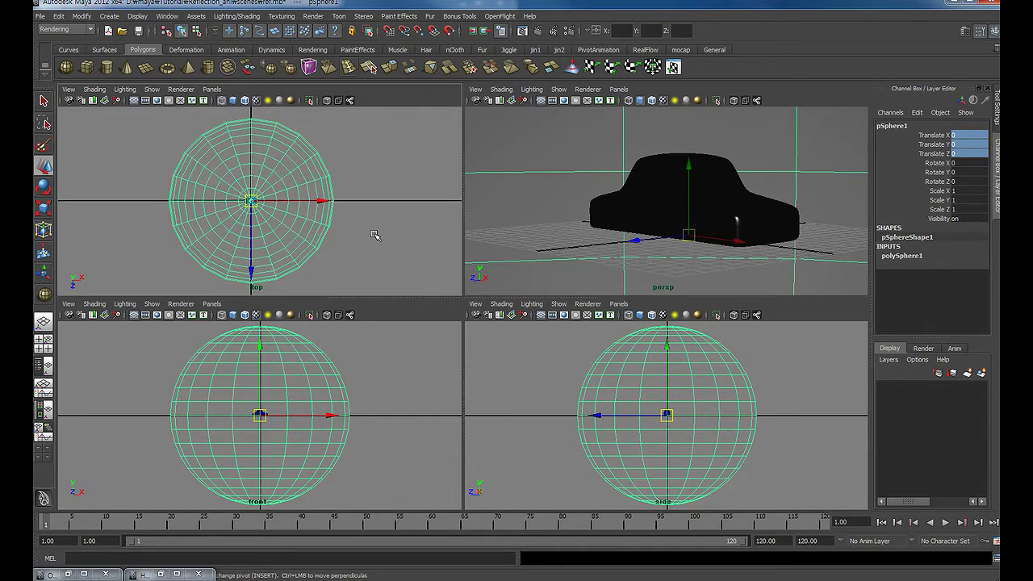
left_click(326, 253)
key("space")
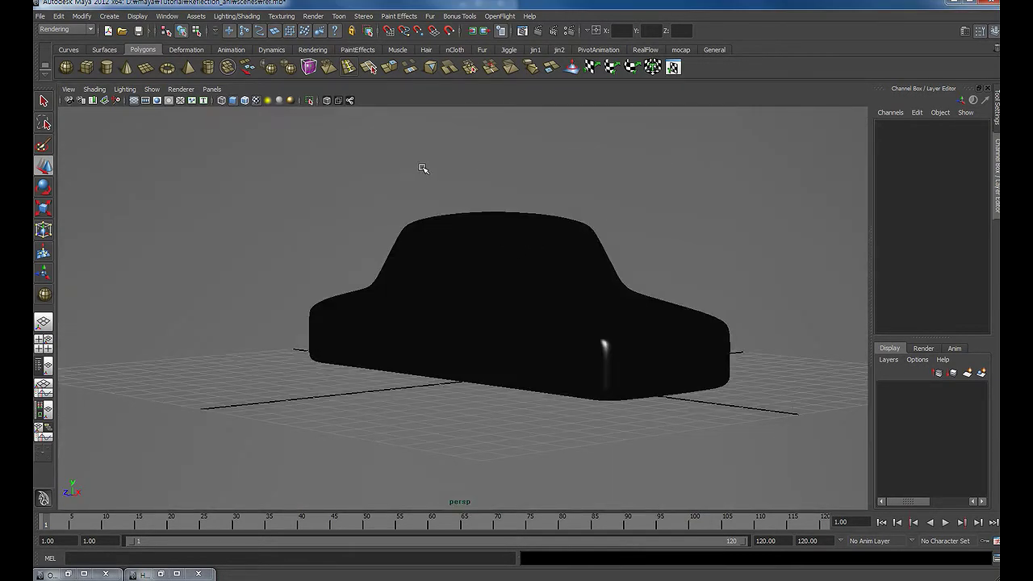
key("space")
left_click(339, 225)
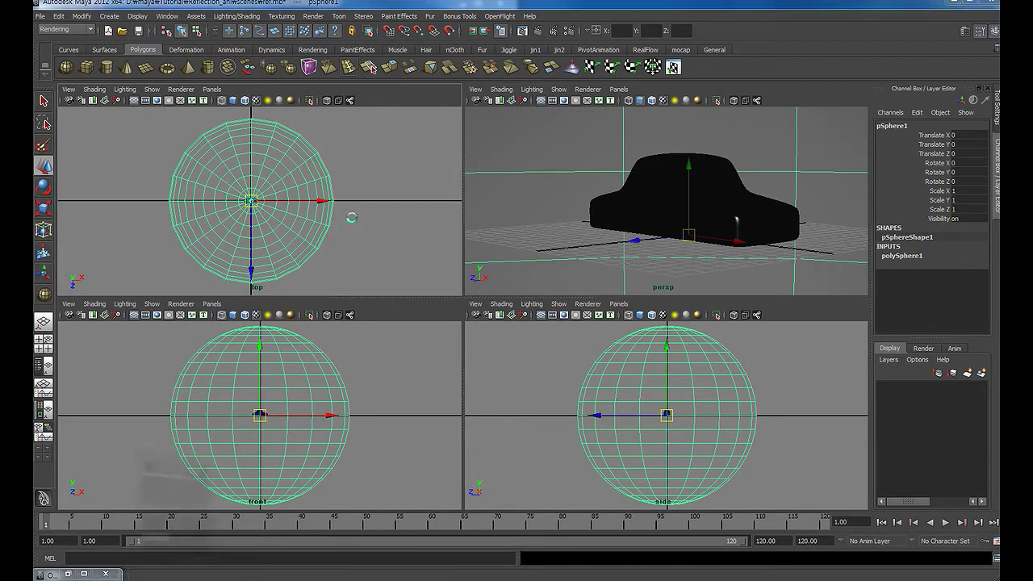
key("shift+t")
mouse_move(171, 119)
left_mouse_down()
mouse_move(174, 131)
mouse_move(169, 121)
left_mouse_up()
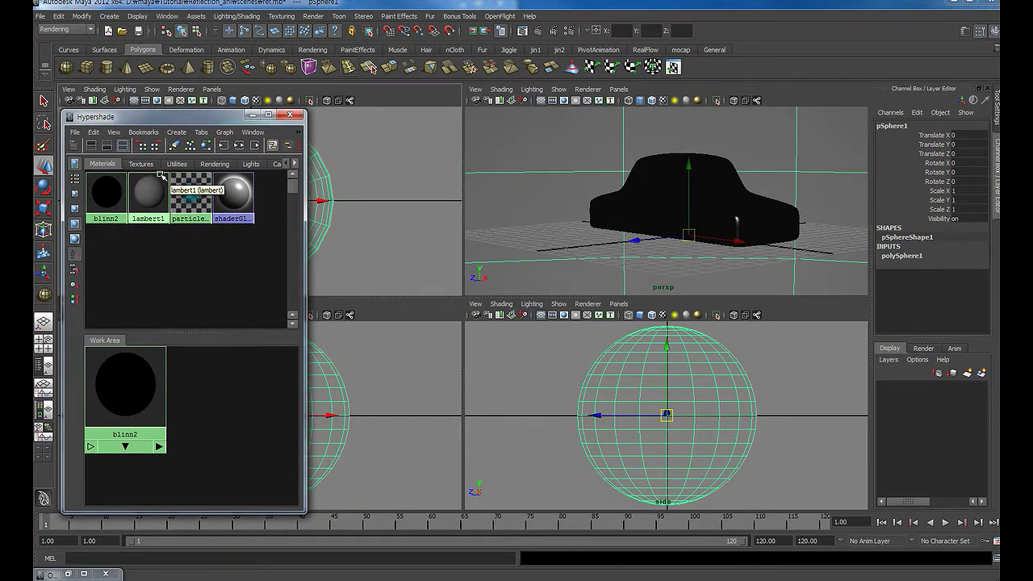
Create a Lambert material, lambert3, and open the Create Render Node window for its map.
left_click(176, 132)
mouse_move(192, 149)
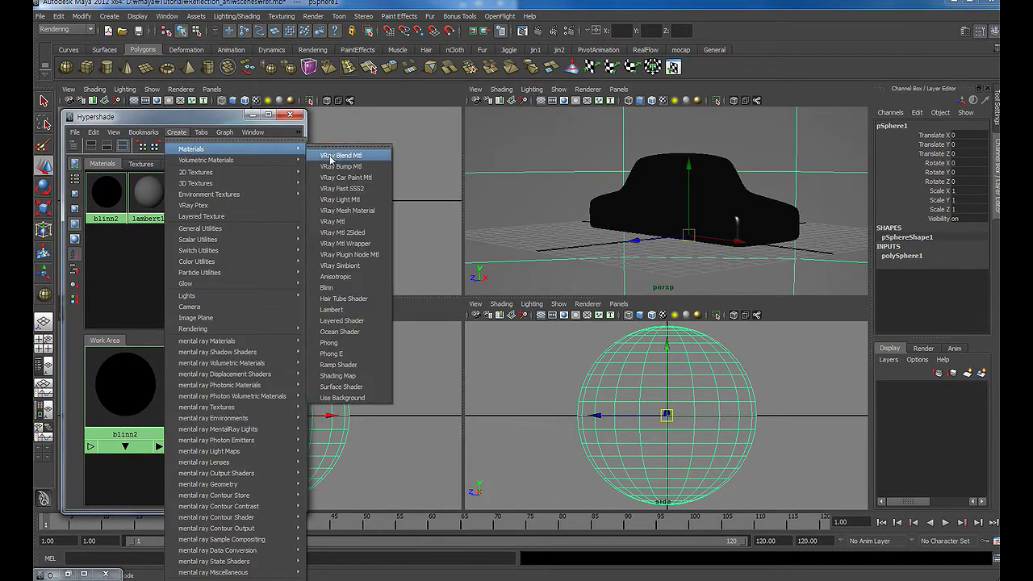
left_click(326, 309)
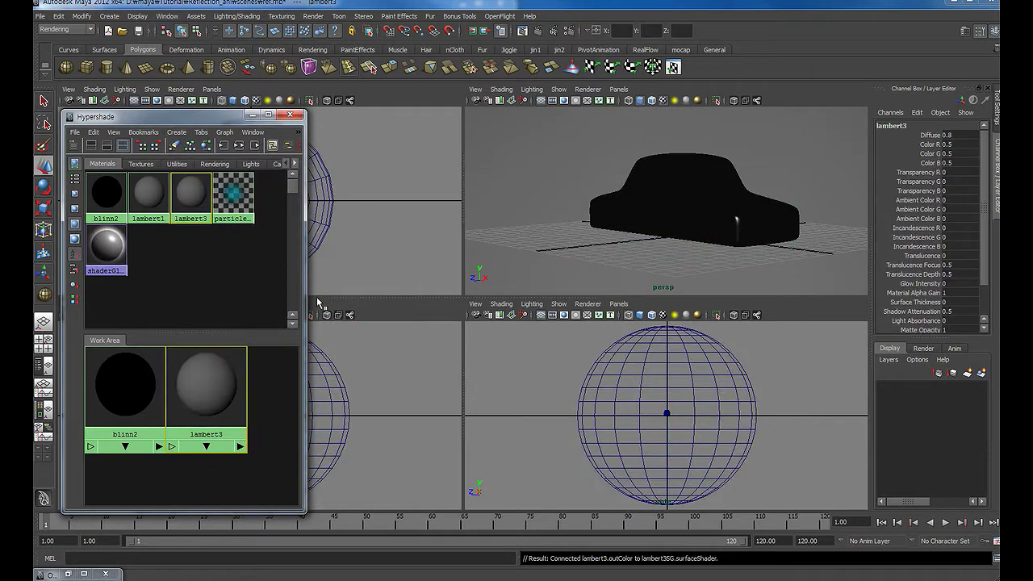
double_click(194, 205)
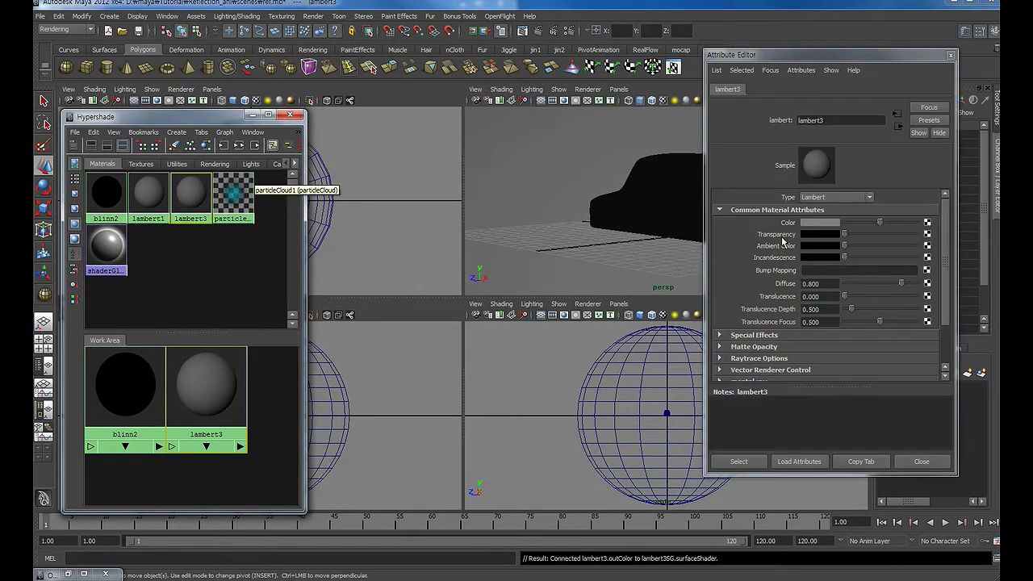
left_click(926, 234)
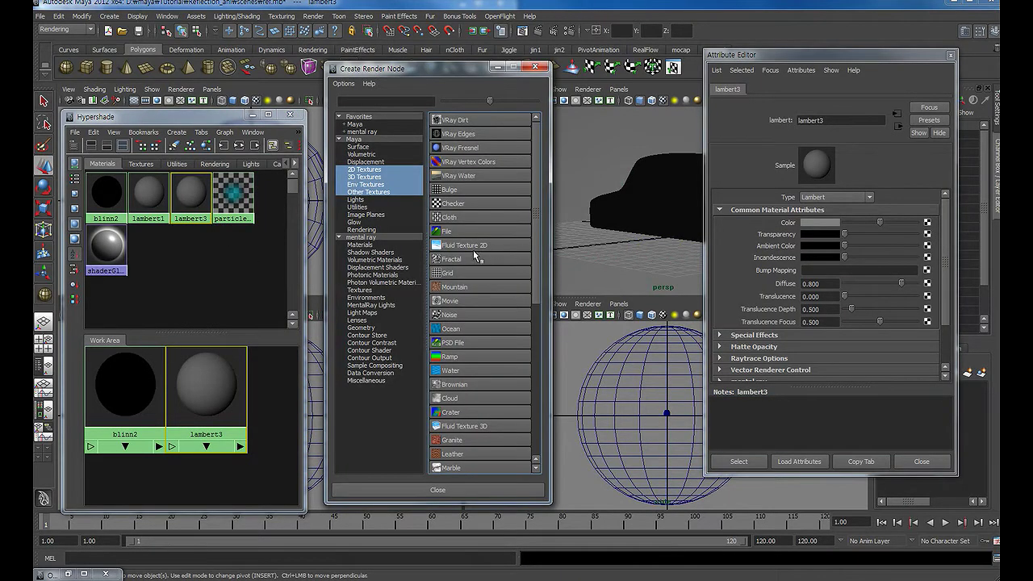
Map a File texture with Filter Type Off loading sourceimages/hdriReflection.jpg onto lambert3.
left_click(467, 231)
left_click(821, 210)
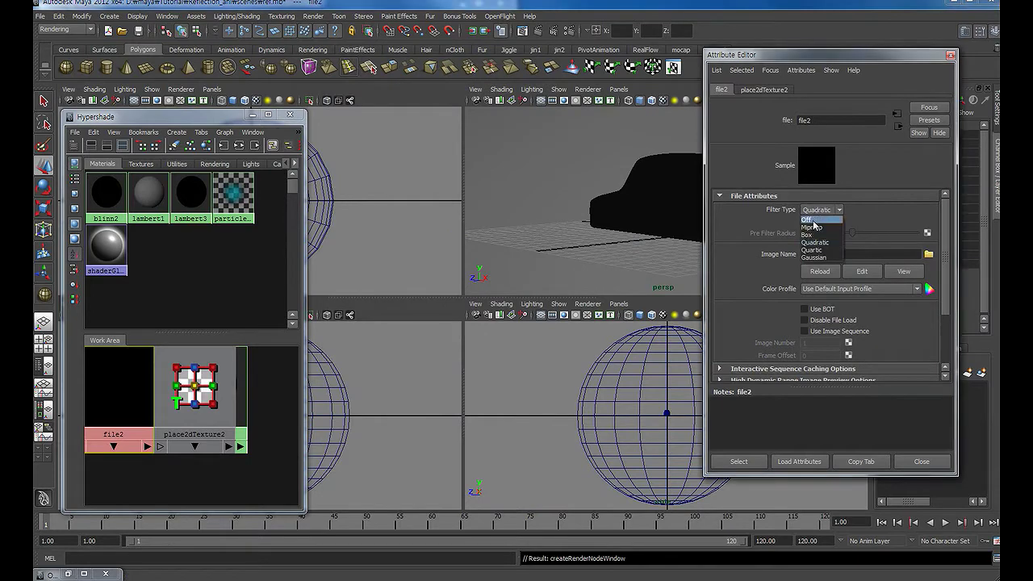
left_click(817, 211)
left_click(929, 254)
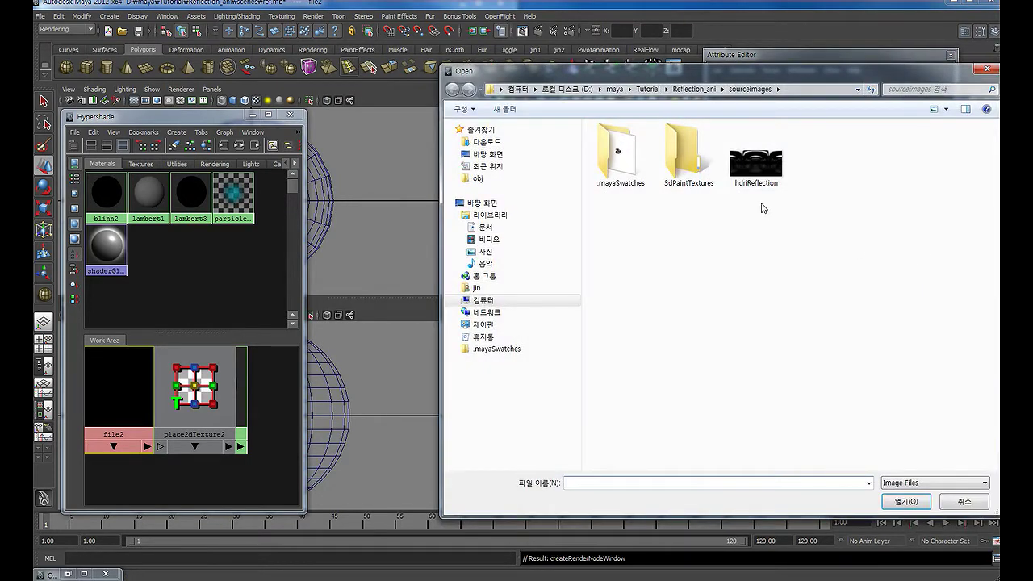
left_click(755, 161)
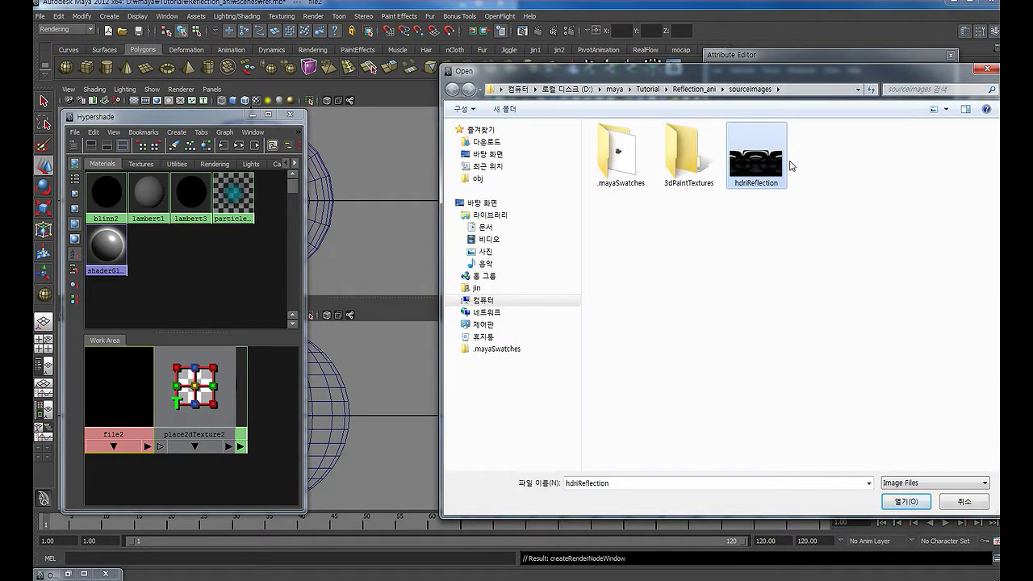
left_click(905, 503)
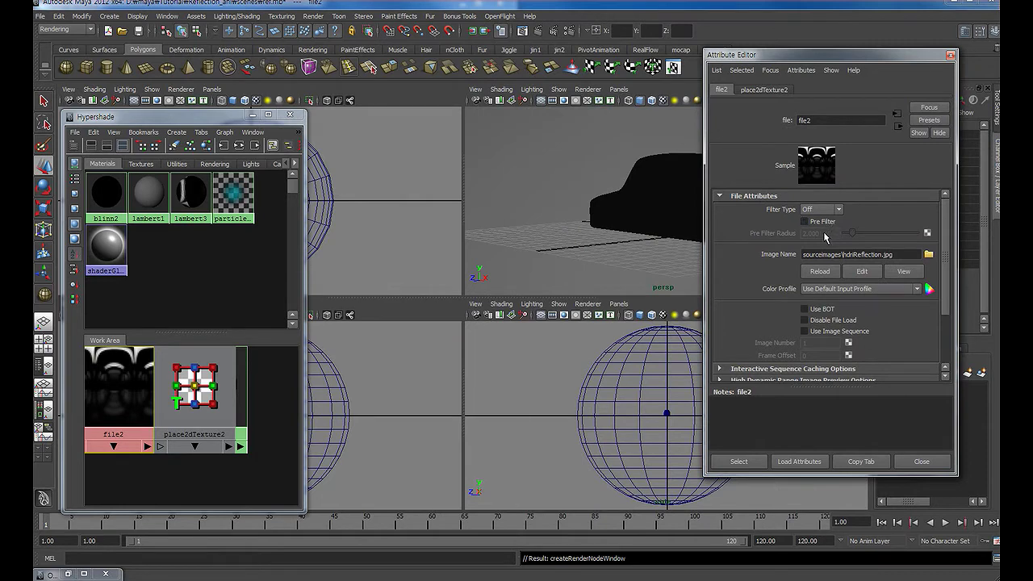
left_click(896, 127)
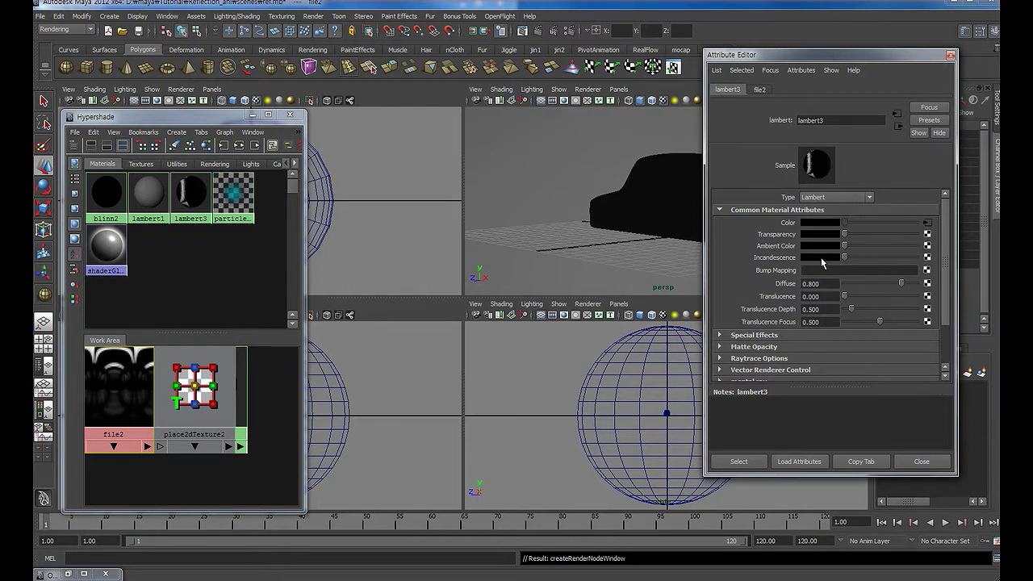
Set lambert3's Ambient Color to full white and close the Attribute Editor.
left_click_drag(846, 251, 927, 252)
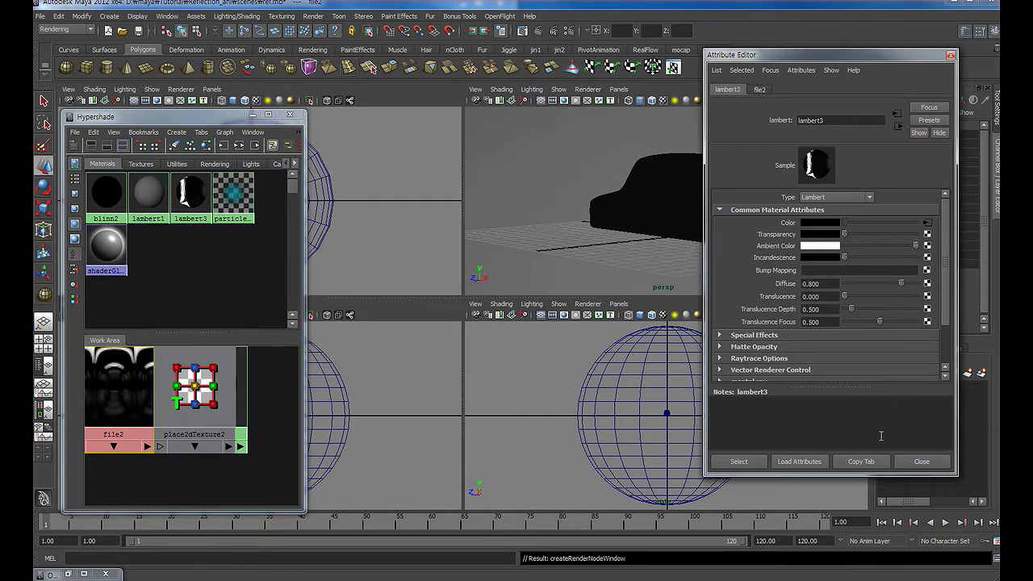
left_click(894, 462)
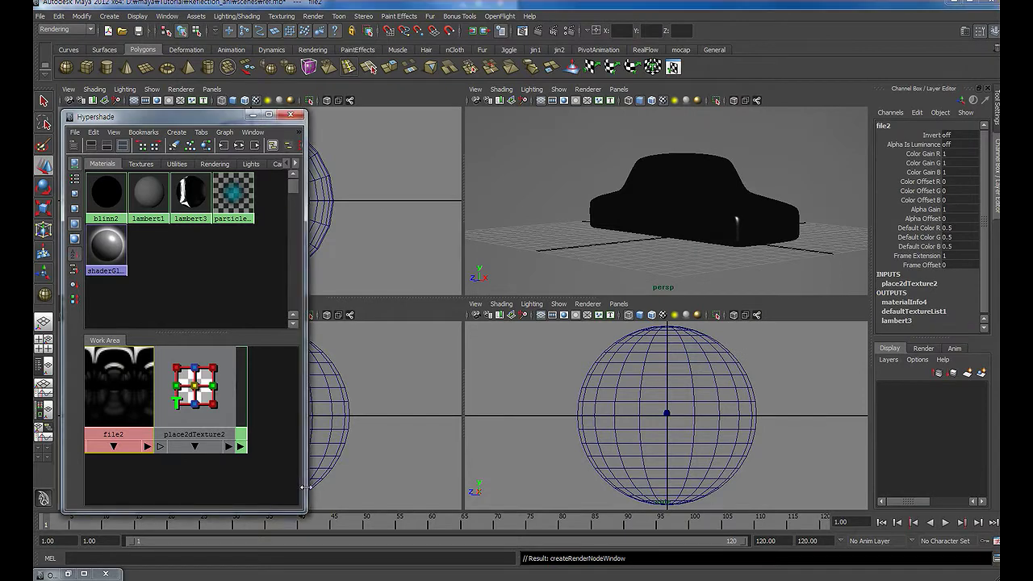
Enlarge the Hypershade and arrange the nodes so lambert3 and every material swatch are visible.
left_click_drag(305, 492, 505, 493)
left_click_drag(280, 337, 280, 242)
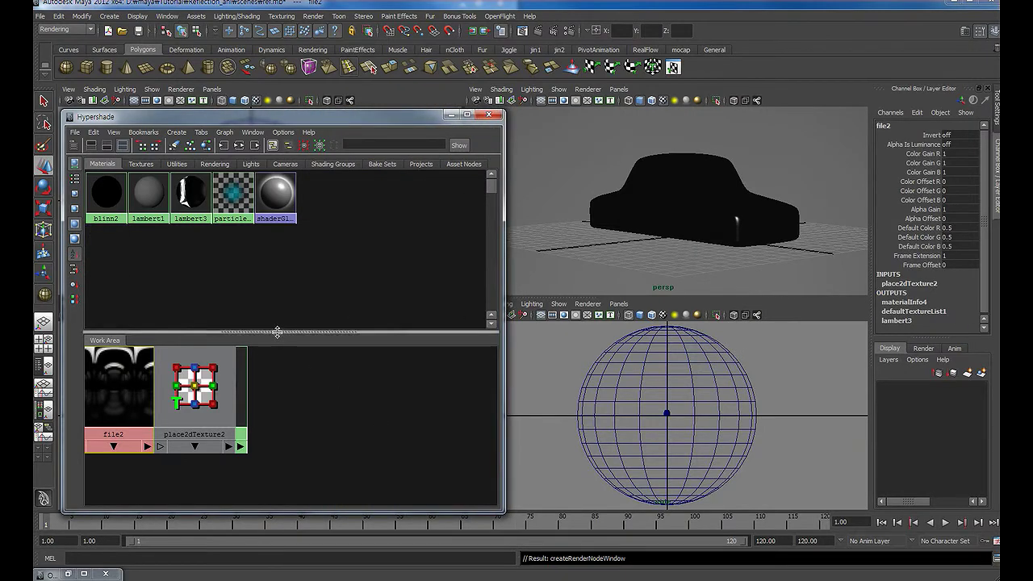
left_click_drag(197, 307, 320, 307)
left_click_drag(191, 337, 412, 339)
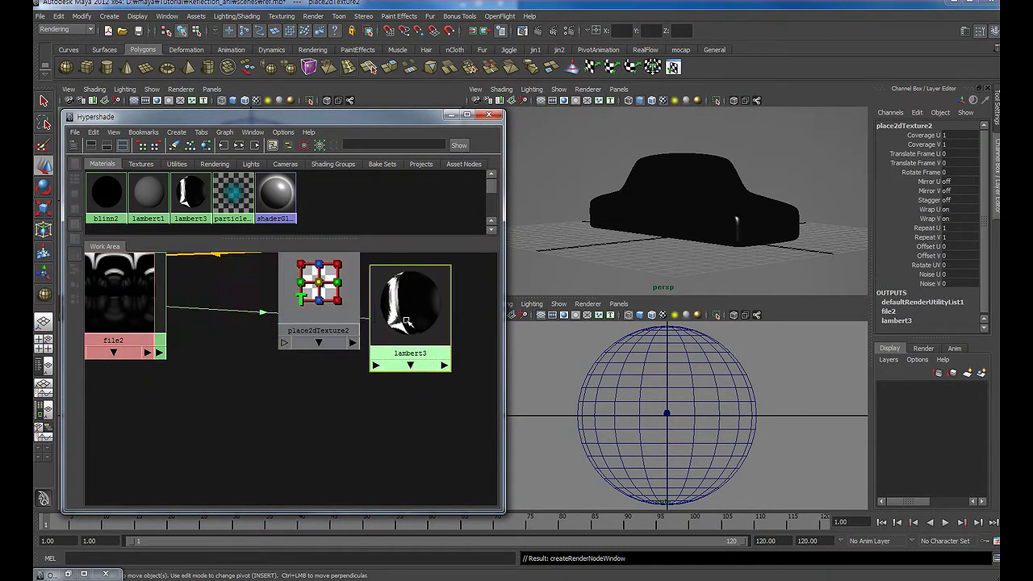
left_click_drag(117, 303, 238, 400)
right_click_drag(238, 399, 471, 257, "alt")
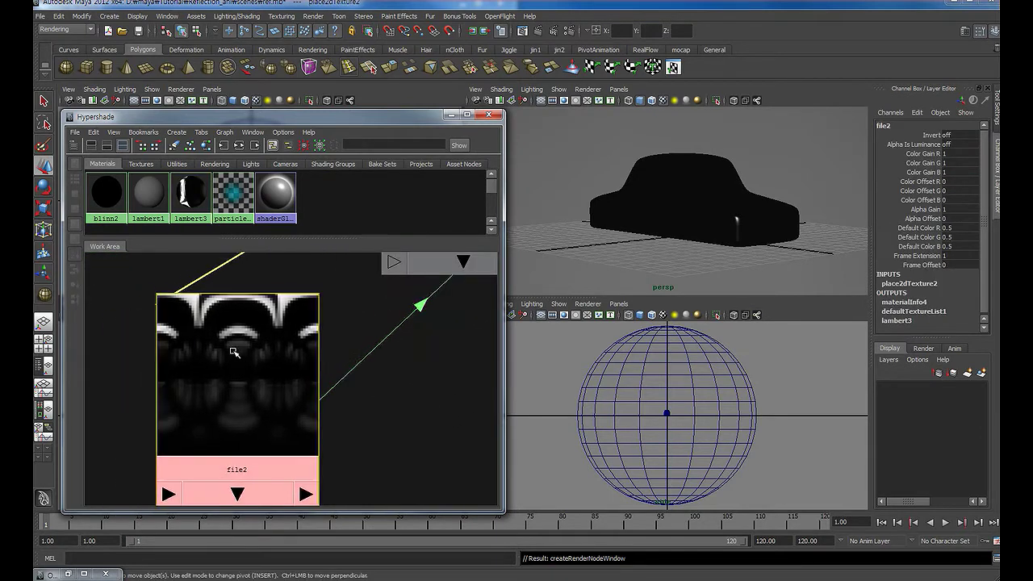
left_click_drag(247, 362, 293, 346)
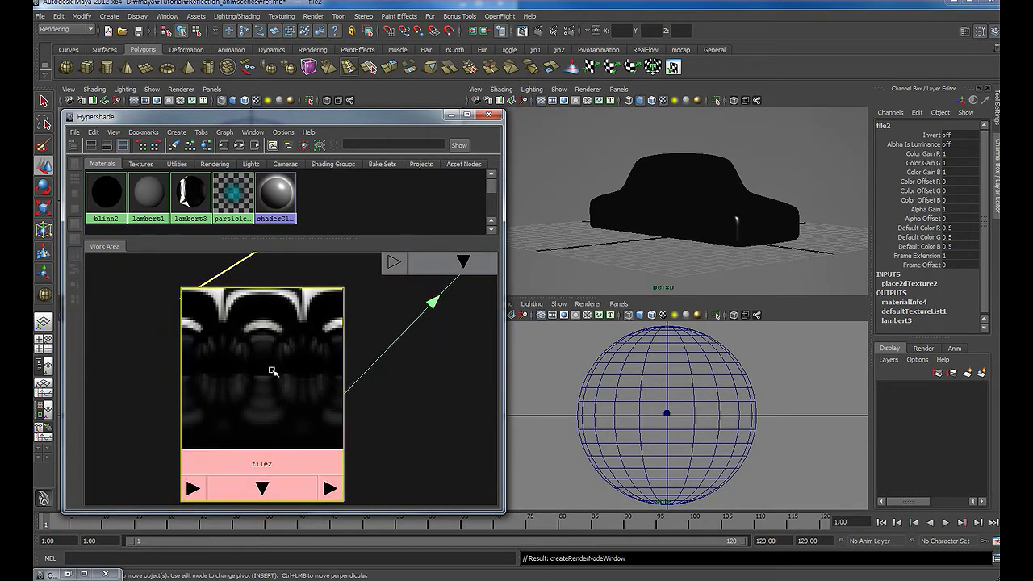
key("a")
middle_click_drag(484, 291, 516, 307, "alt")
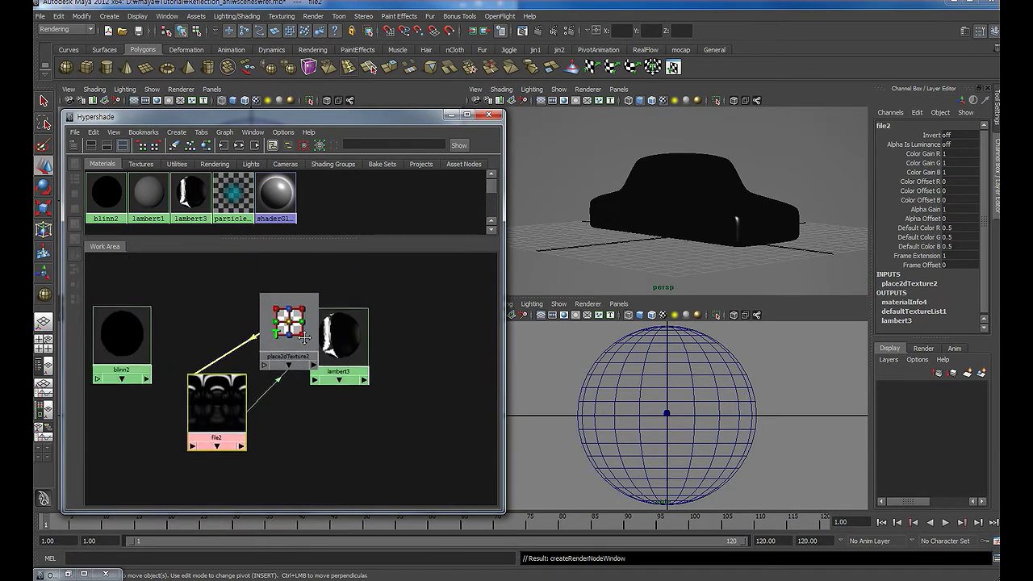
left_click_drag(504, 297, 305, 297)
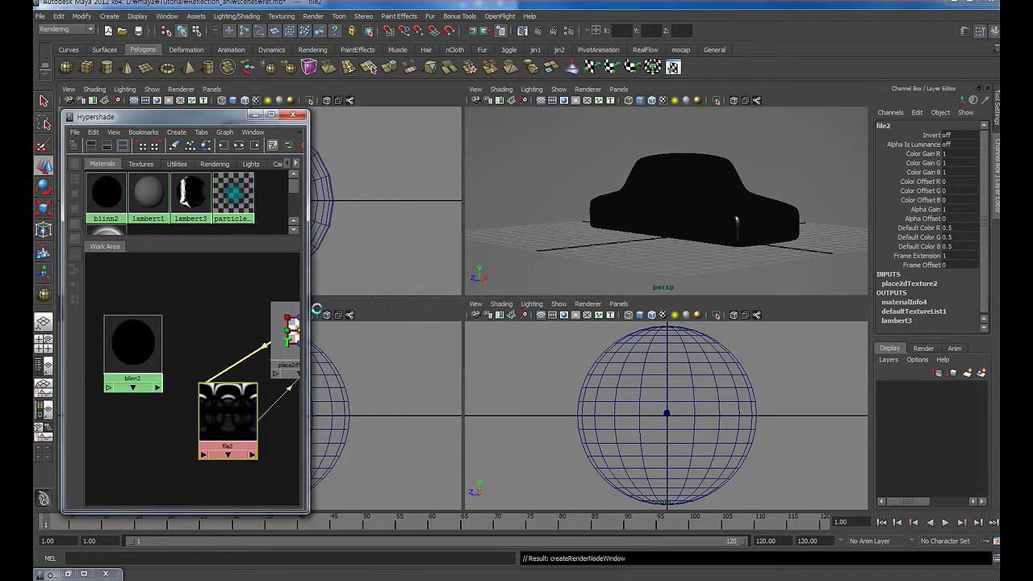
left_click_drag(187, 237, 191, 292)
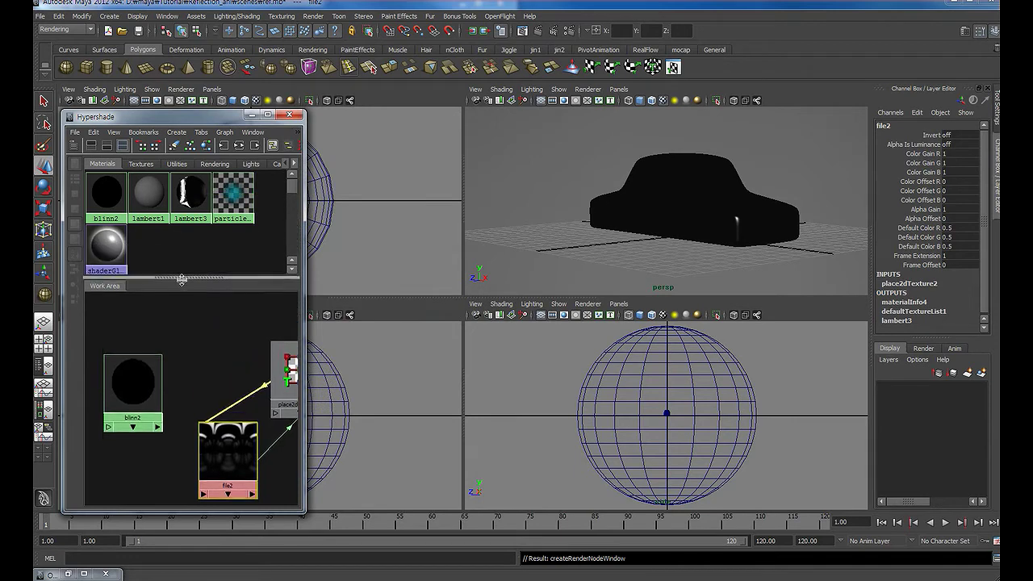
Assign lambert3 to the selected sphere and minimize the Hypershade.
left_click(707, 358)
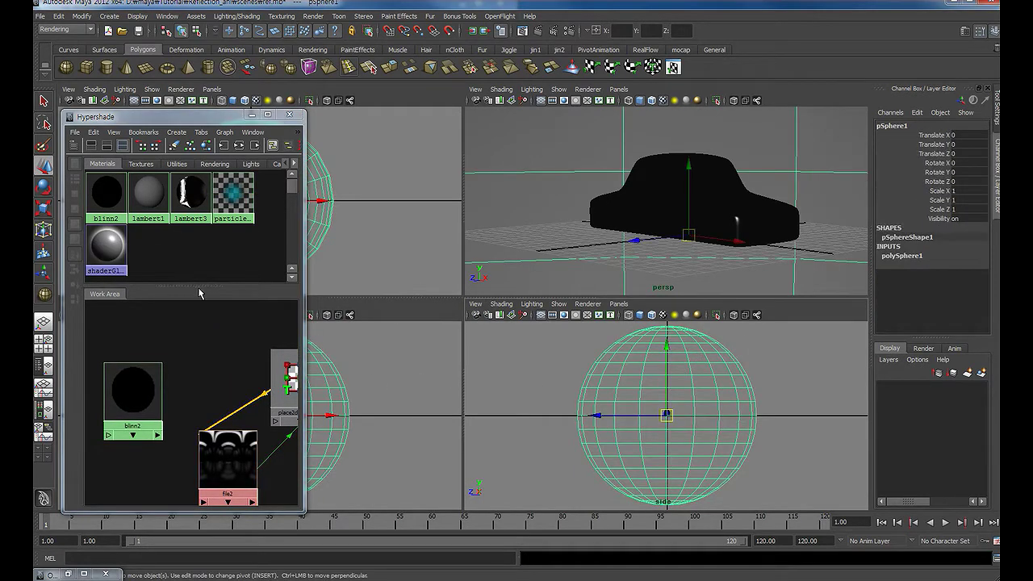
right_click_drag(188, 198, 192, 174)
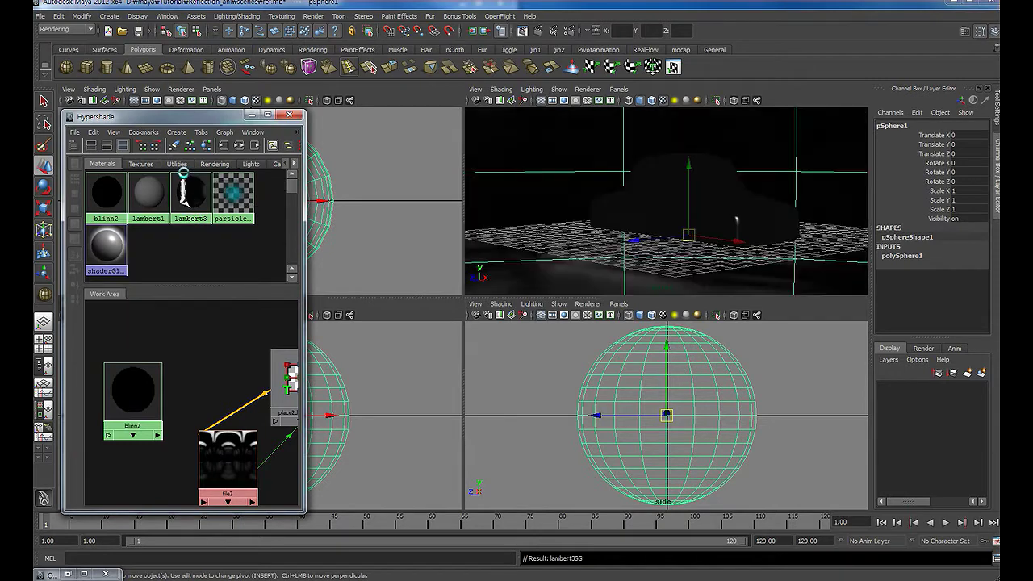
left_click(773, 365)
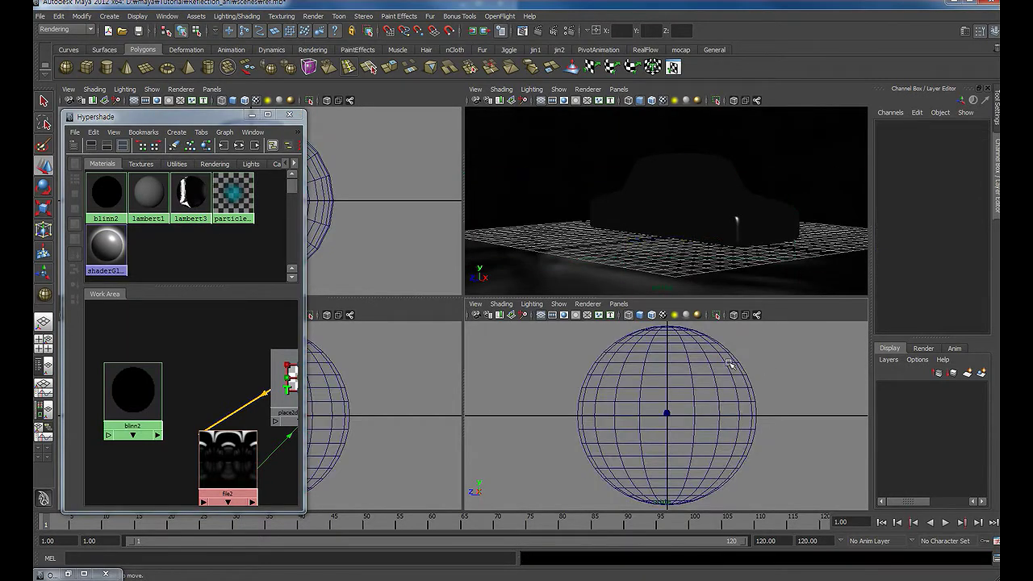
left_click(251, 114)
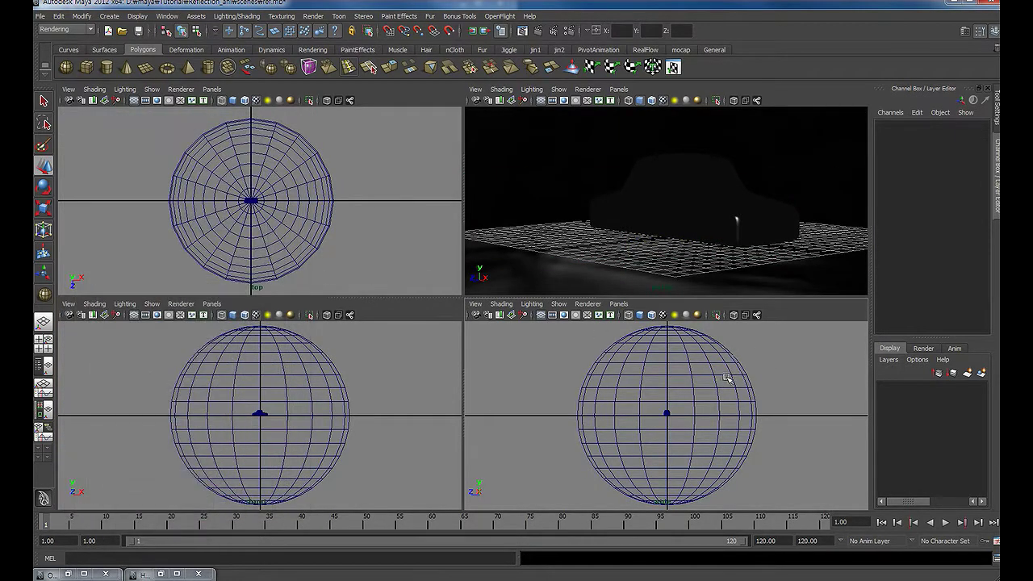
left_click(728, 378)
Turn off Casts Shadows, Receive Shadows, Motion Blur and Primary Visibility in pSphereShape1's Render Stats.
key("ctrl+a")
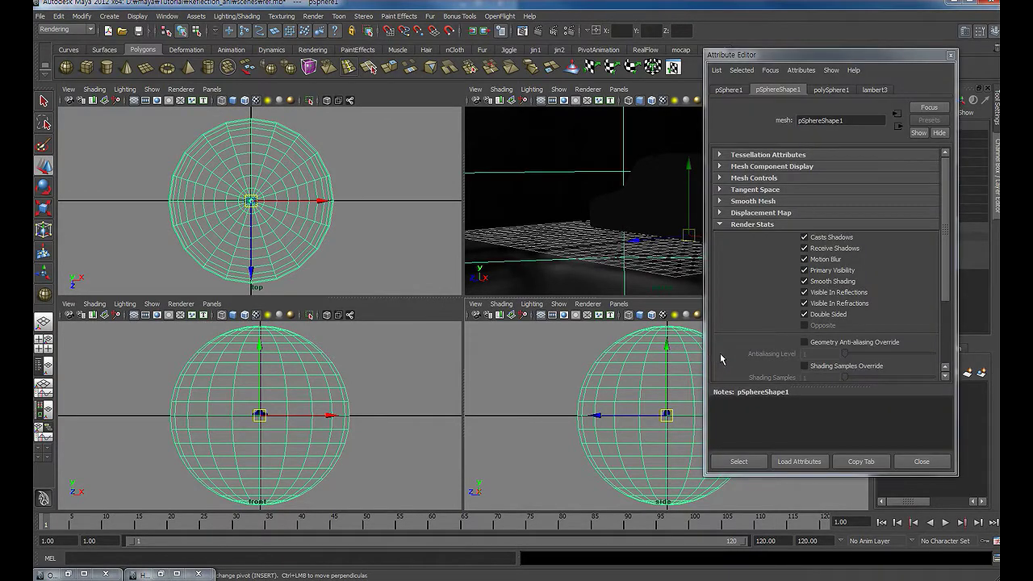
left_click(805, 239)
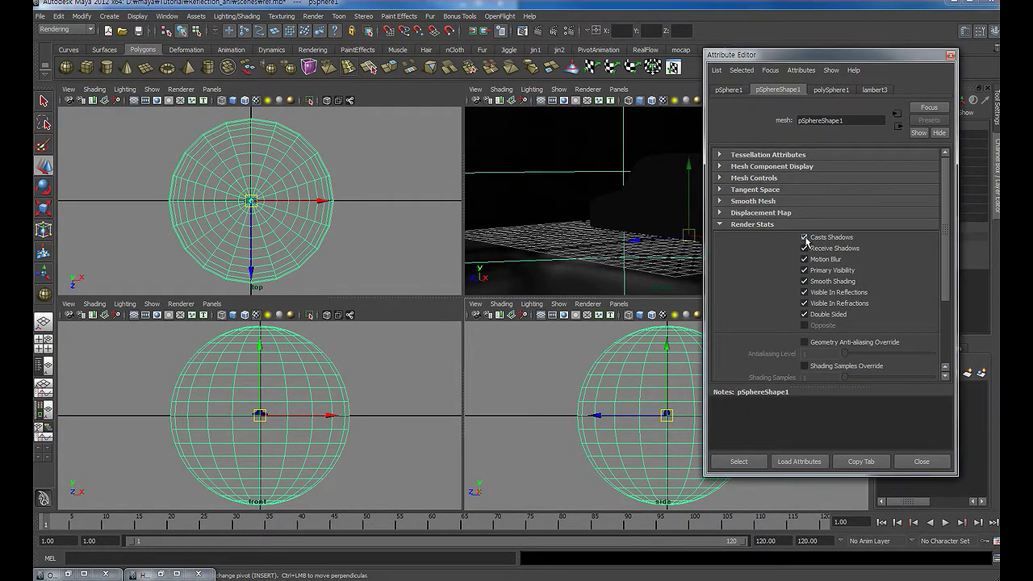
left_click(726, 226)
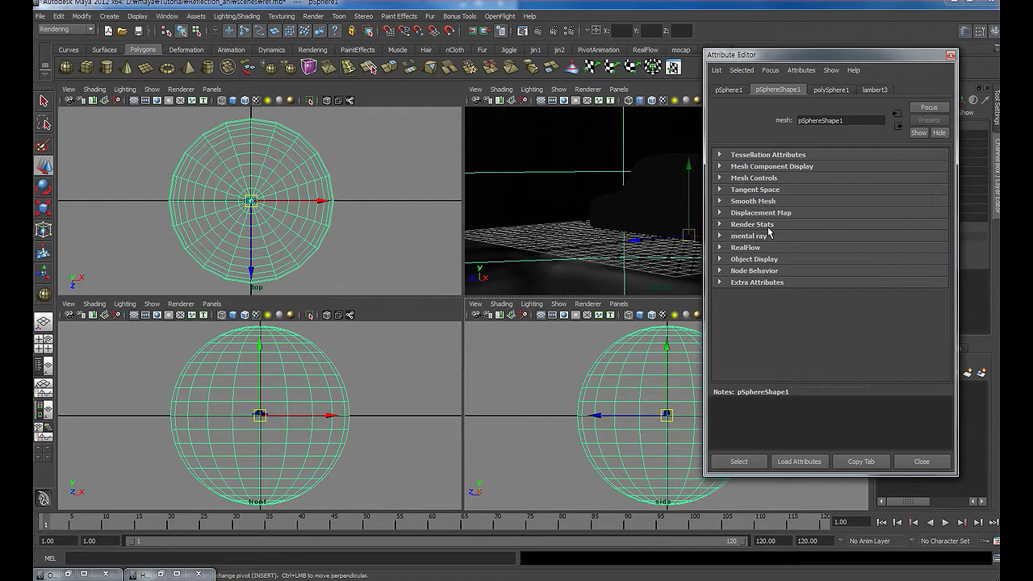
left_click(727, 226)
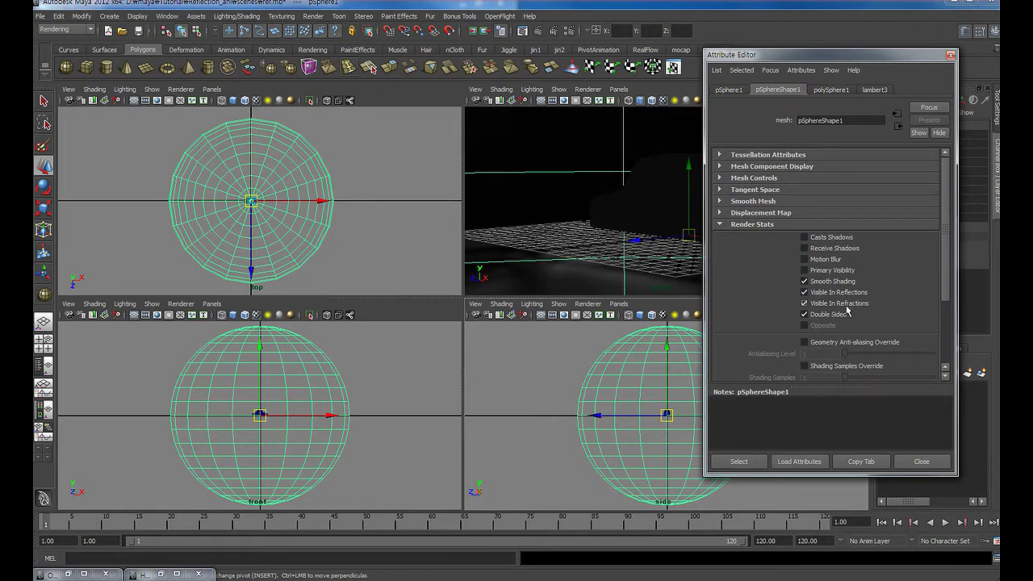
left_click(920, 464)
left_click(773, 350)
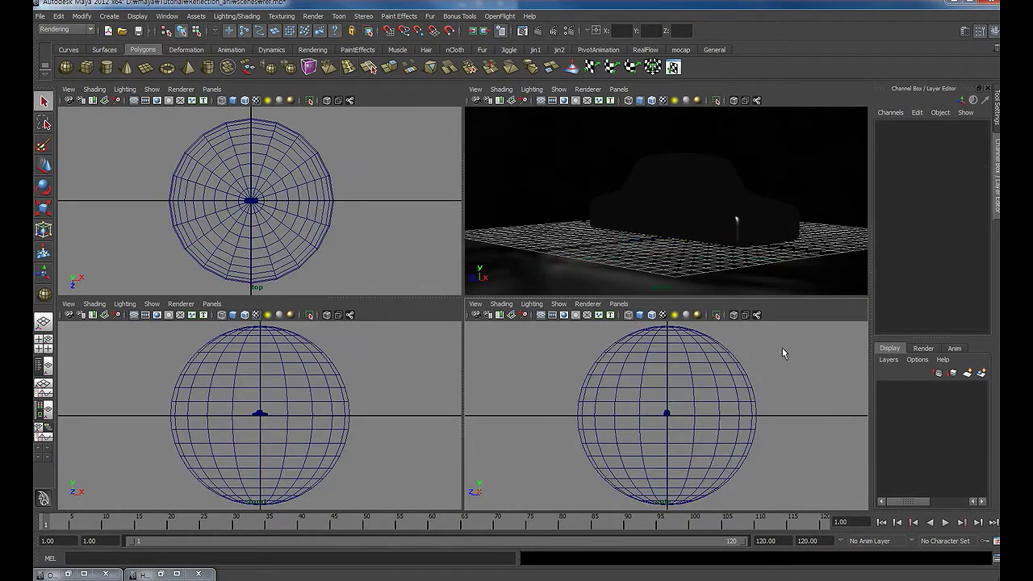
Maximize the perspective view, turn on the 1024 x 576 resolution gate and frame the car.
left_click(553, 203)
key("space")
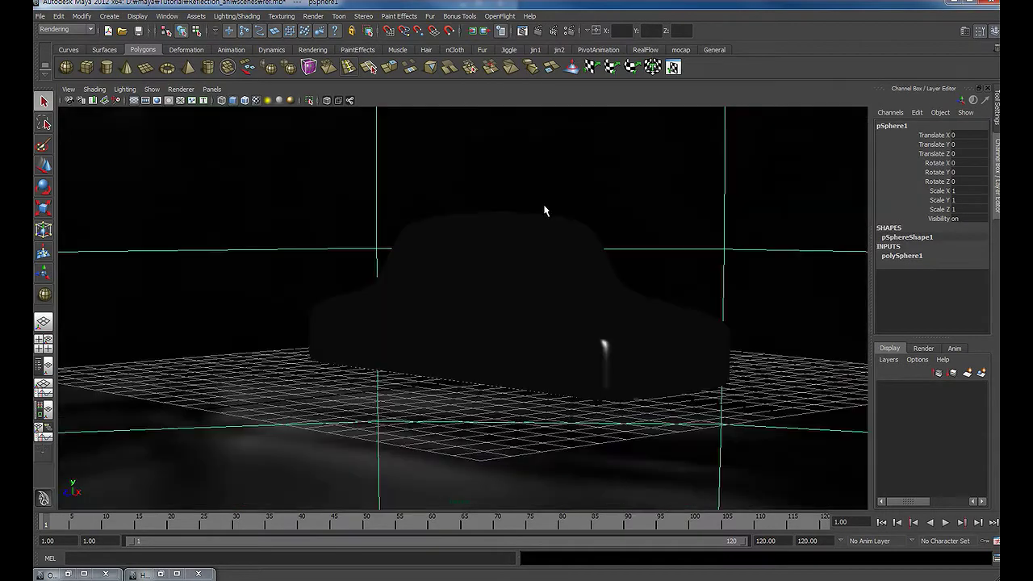
middle_click_drag(598, 301, 578, 300, "alt")
mouse_move(162, 140)
left_mouse_down("alt")
mouse_move(199, 177)
mouse_move(358, 208)
mouse_move(335, 216)
mouse_move(358, 209)
left_mouse_up("alt")
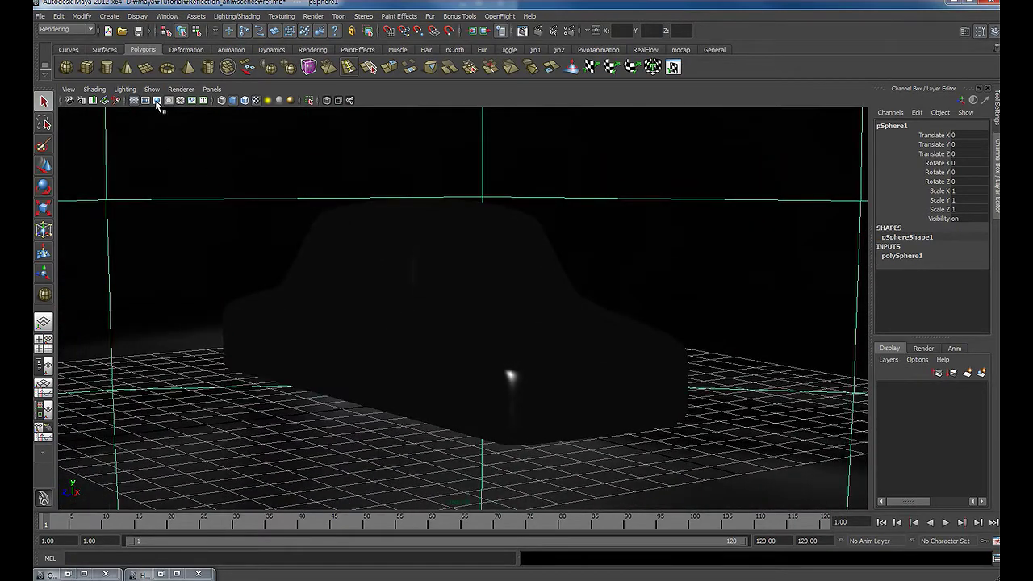
left_click(157, 101)
mouse_move(178, 167)
left_mouse_down("alt")
mouse_move(521, 235)
mouse_move(512, 228)
mouse_move(487, 248)
left_mouse_up("alt")
left_click(487, 247)
mouse_move(463, 270)
right_mouse_down("alt")
mouse_move(507, 235)
mouse_move(498, 234)
mouse_move(525, 231)
right_mouse_up("alt")
left_click(661, 207)
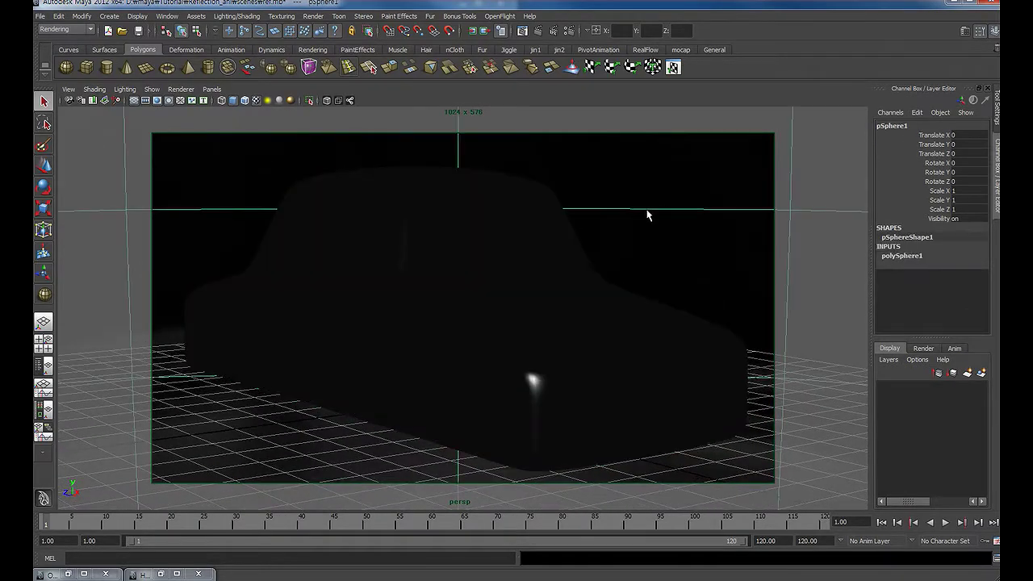
Set the render image format to Maya IFF with name (Single Frame) naming, then close Render Settings.
left_click(555, 30)
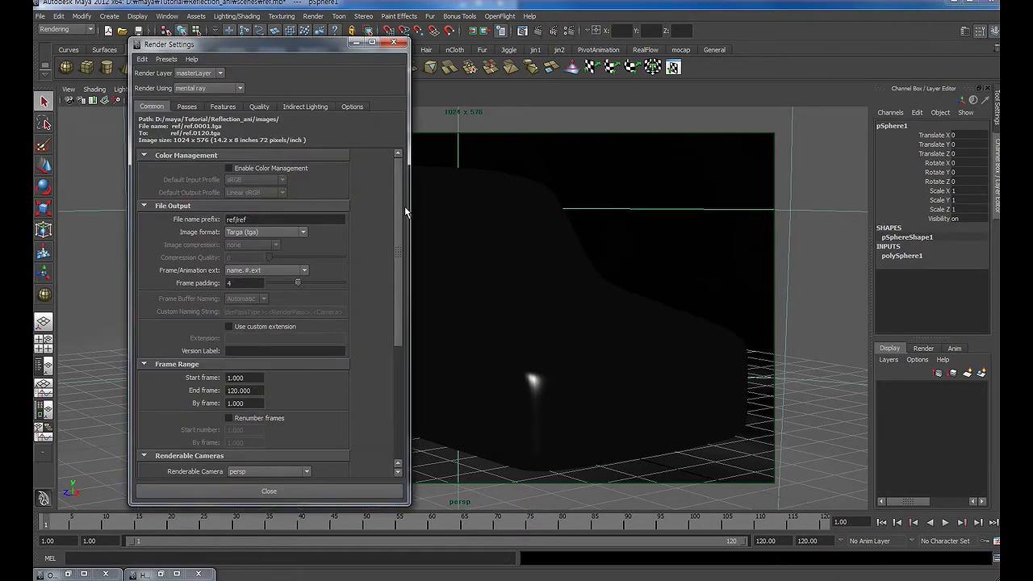
scroll(396, 230, "down", 2)
scroll(395, 241, "down", 1)
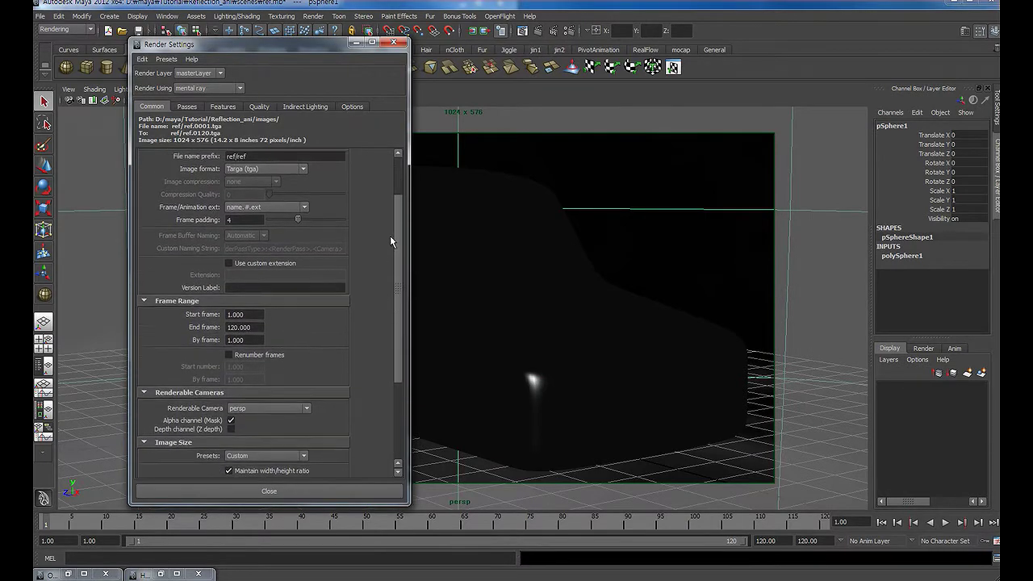
scroll(390, 235, "up", 1)
scroll(392, 222, "up", 1)
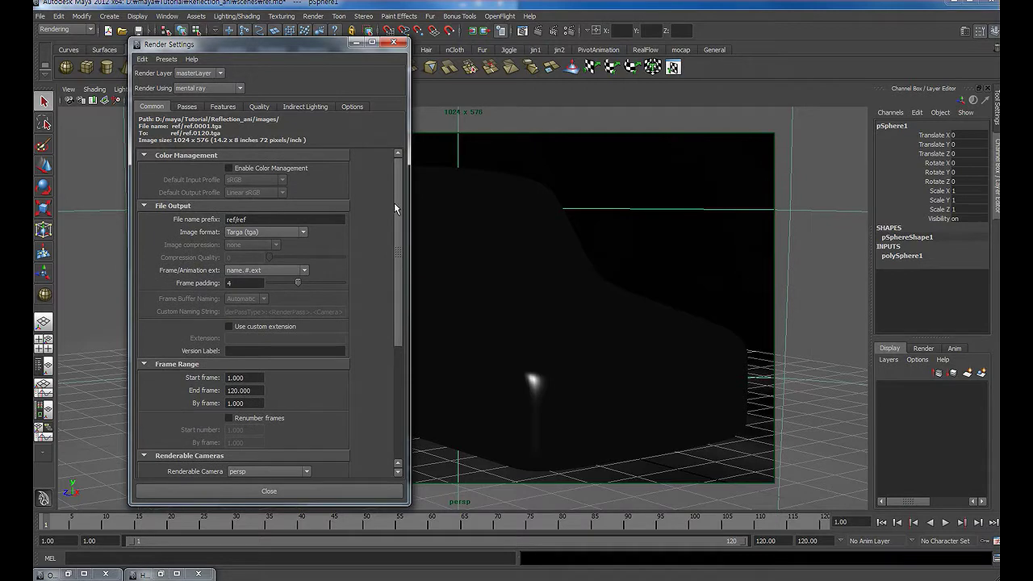
left_click(300, 228)
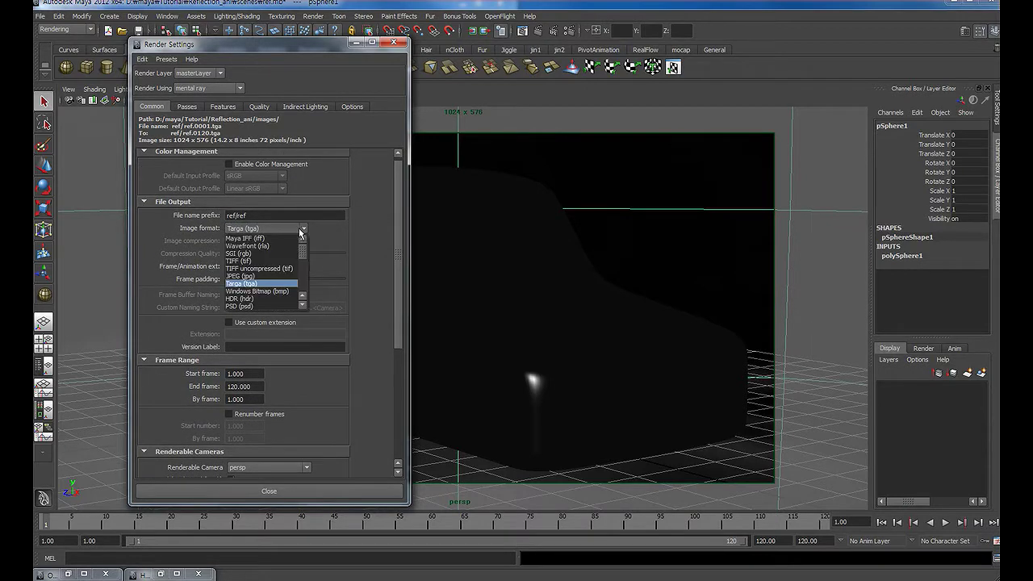
left_click(263, 239)
left_click(302, 267)
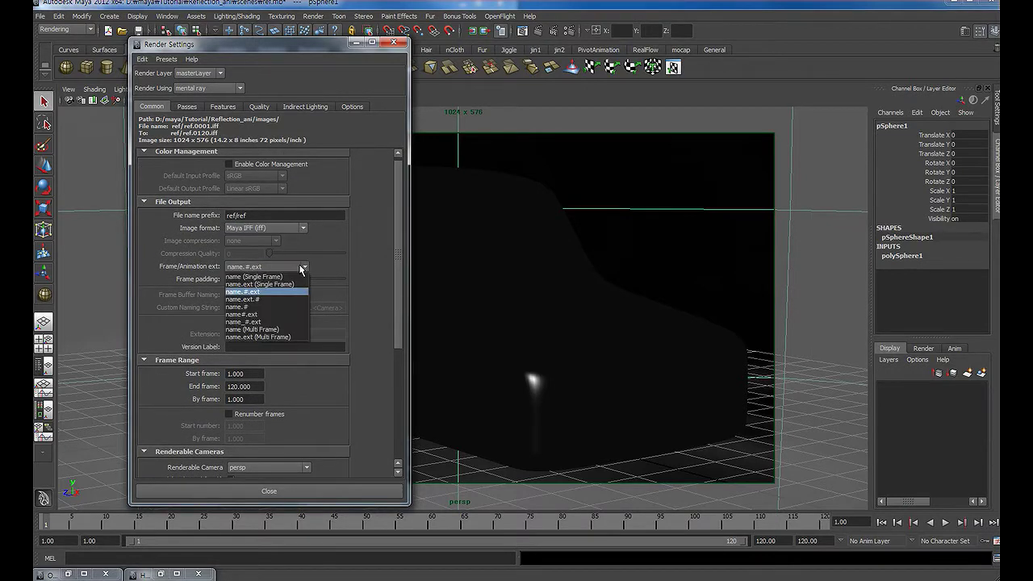
left_click(298, 276)
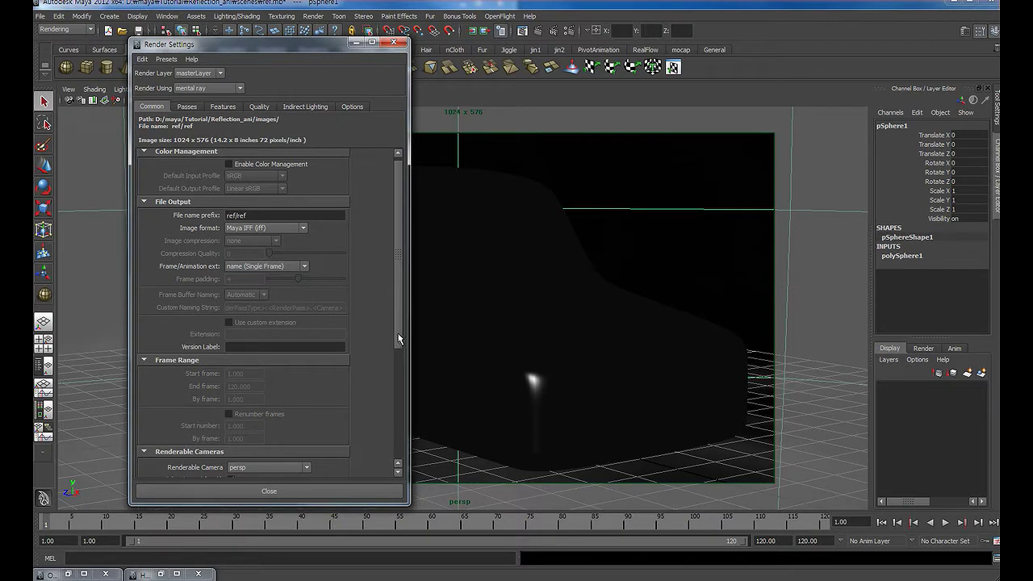
scroll(398, 339, "down", 5)
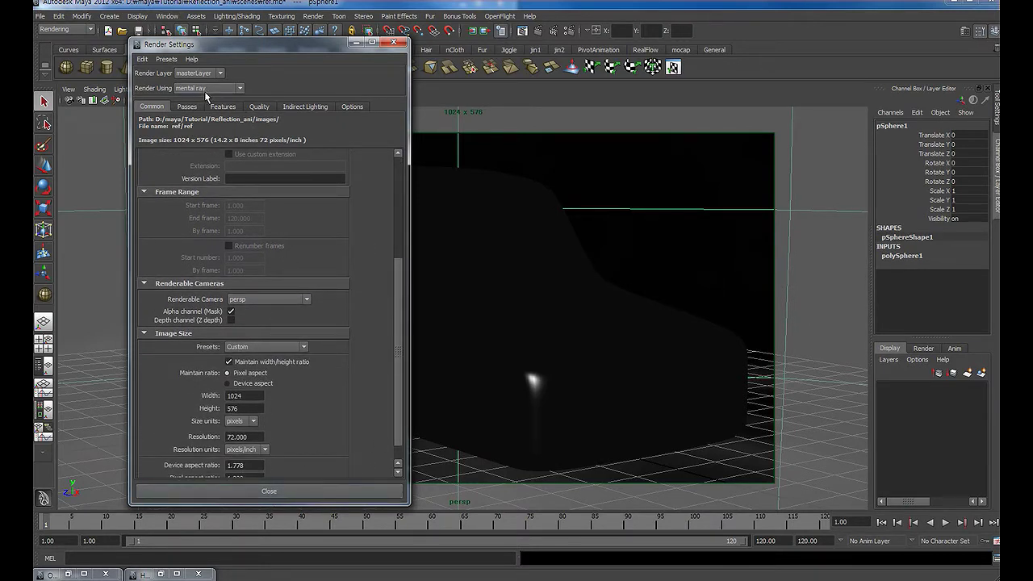
left_click(256, 107)
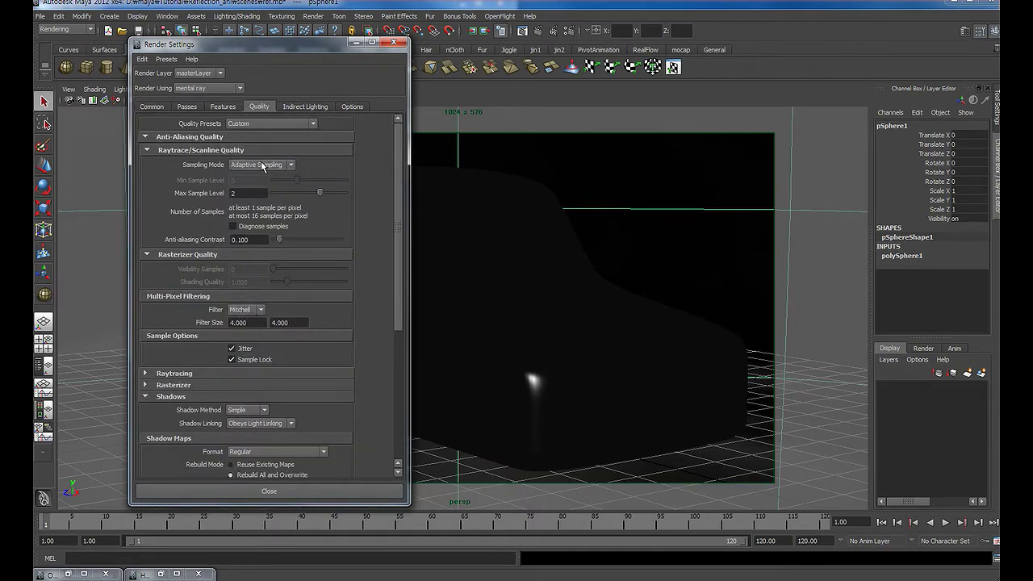
left_click(287, 492)
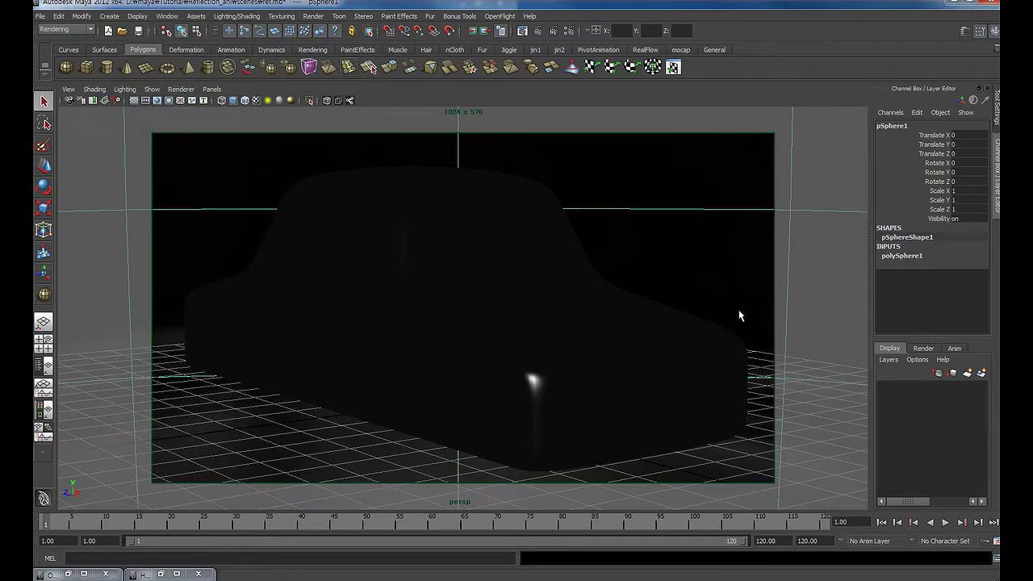
Render the current frame of the black car in mental ray, review stored renders, then close the Render View.
left_click(524, 31)
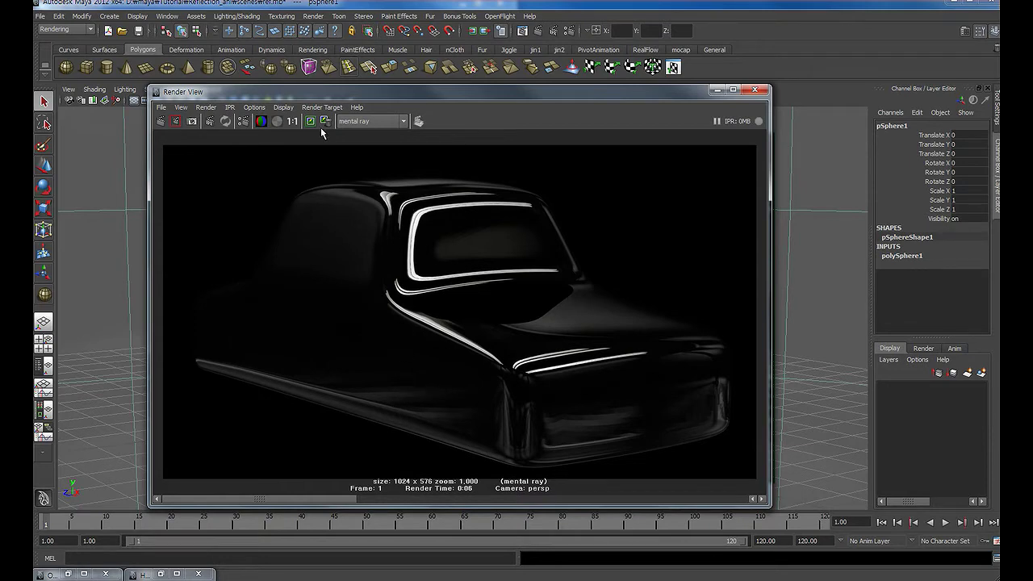
left_click_drag(319, 500, 730, 500)
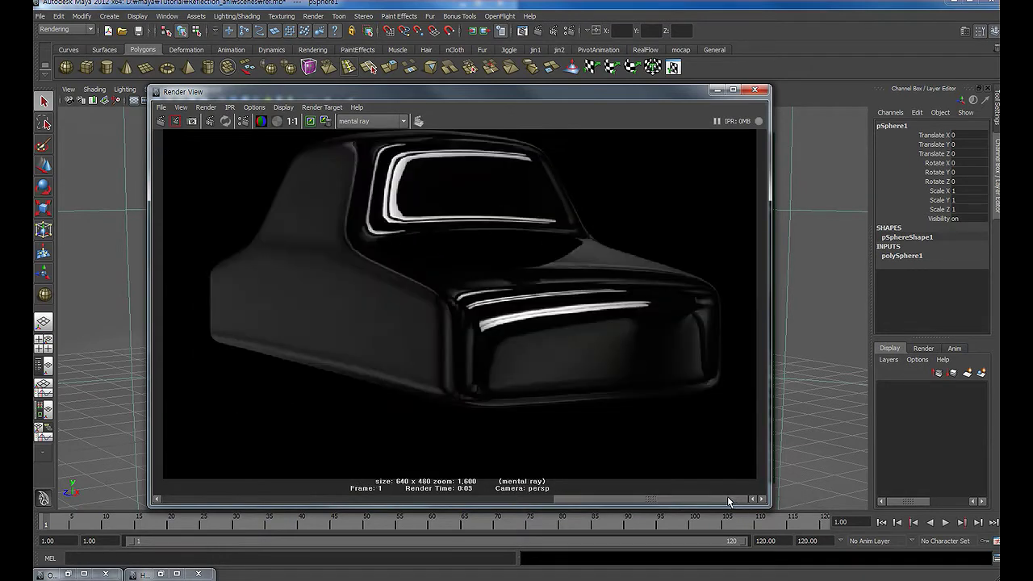
left_click(326, 121)
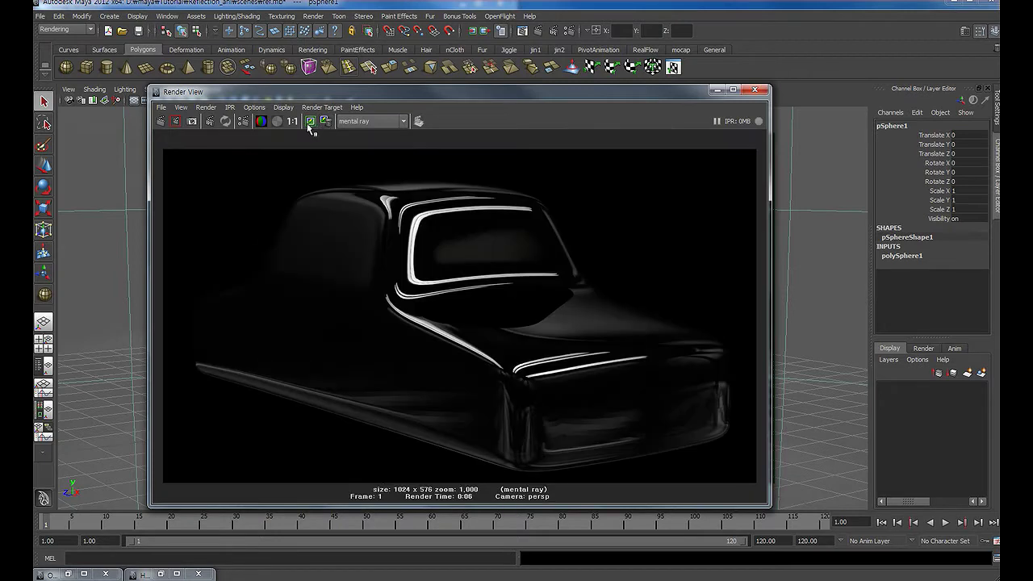
left_click(750, 95)
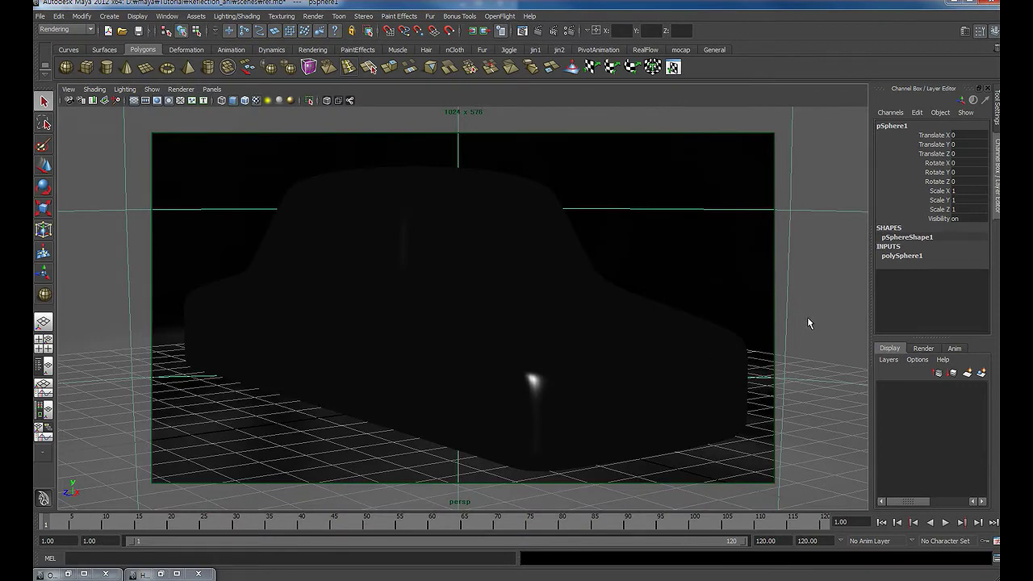
Switch to the four-view layout with textured shading in the views.
key("space")
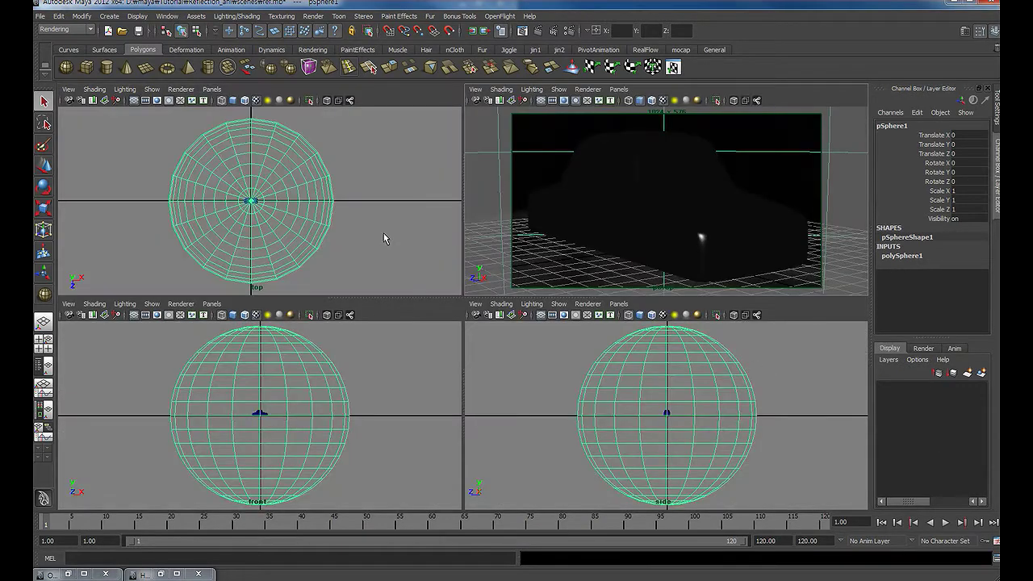
left_click(378, 235)
key("6")
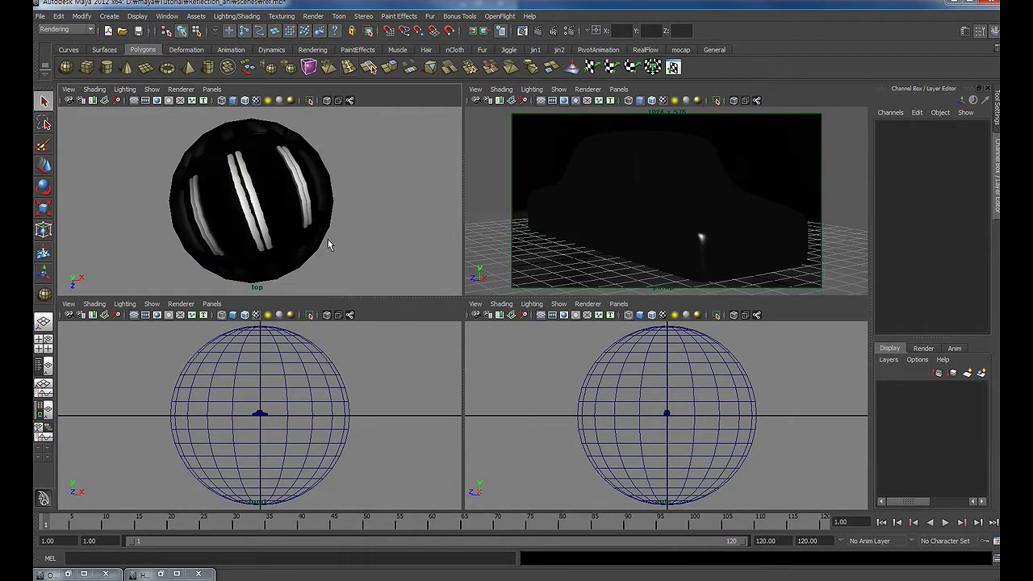
key("6")
key("6")
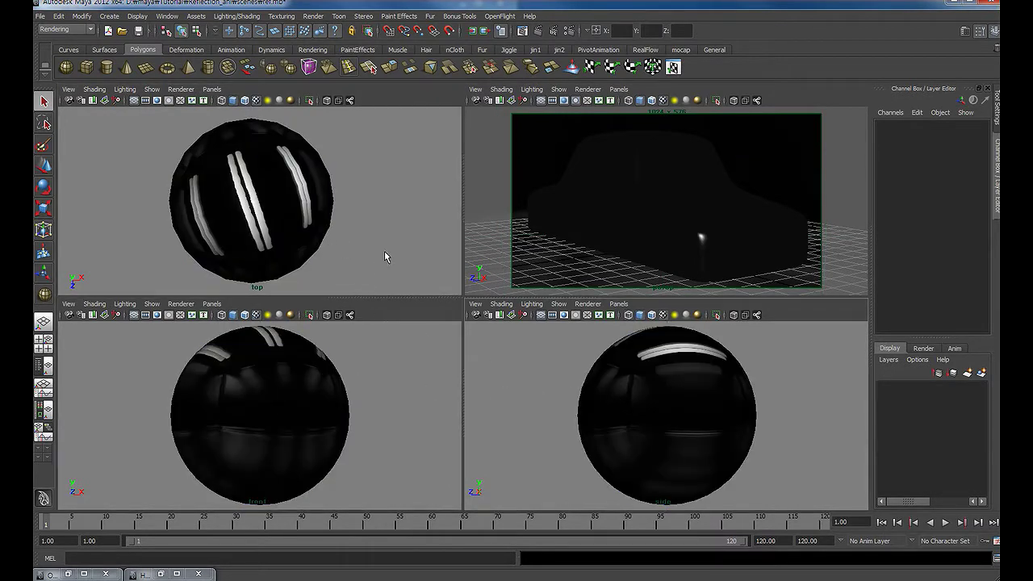
Rotate the environment sphere pSphere1 to Rotate Z -60.
left_click(299, 219)
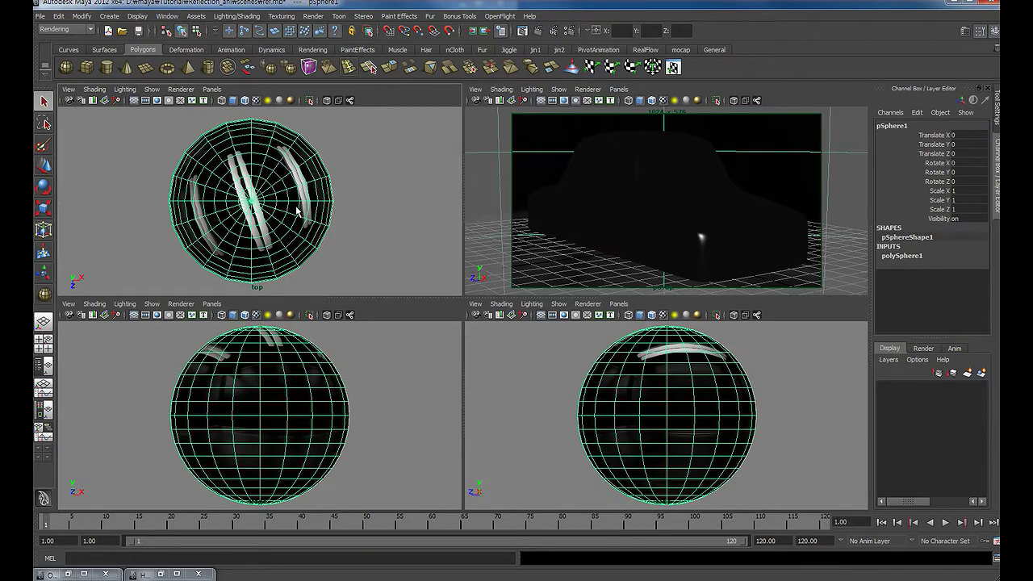
key("e")
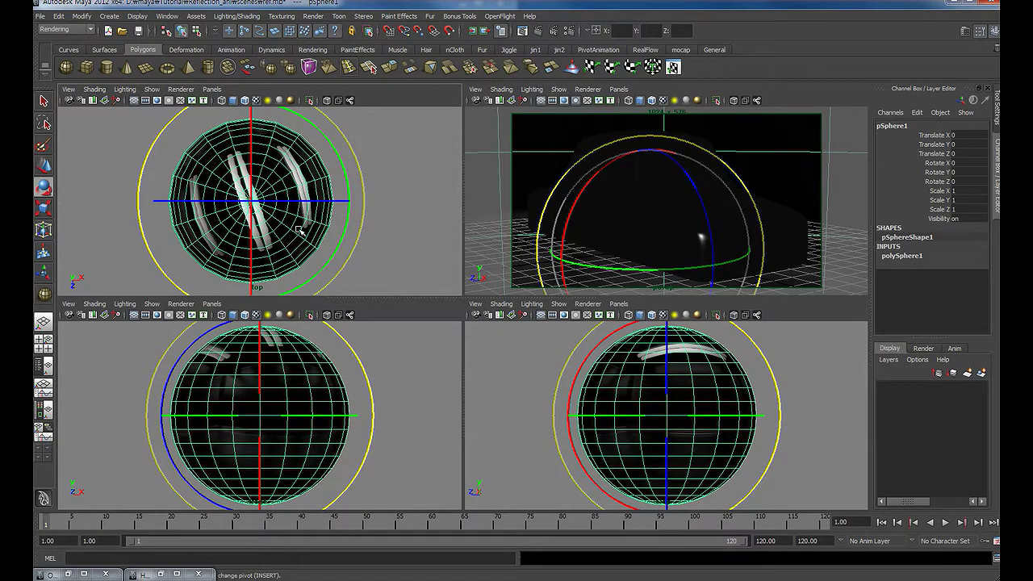
mouse_move(321, 202)
left_mouse_down()
mouse_move(270, 202)
mouse_move(350, 208)
mouse_move(281, 207)
mouse_move(288, 202)
left_mouse_up()
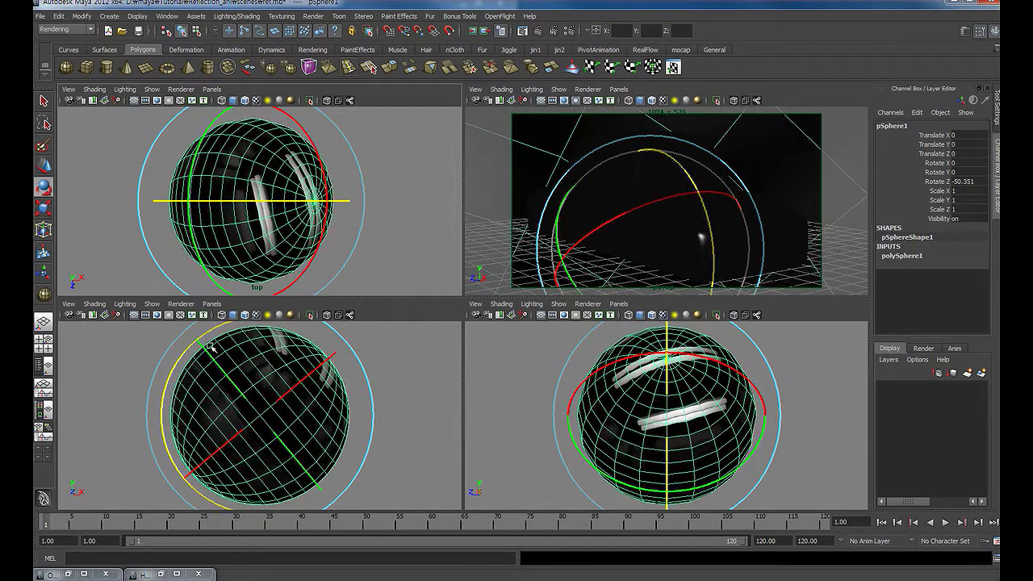
double_click(964, 182)
type("-60")
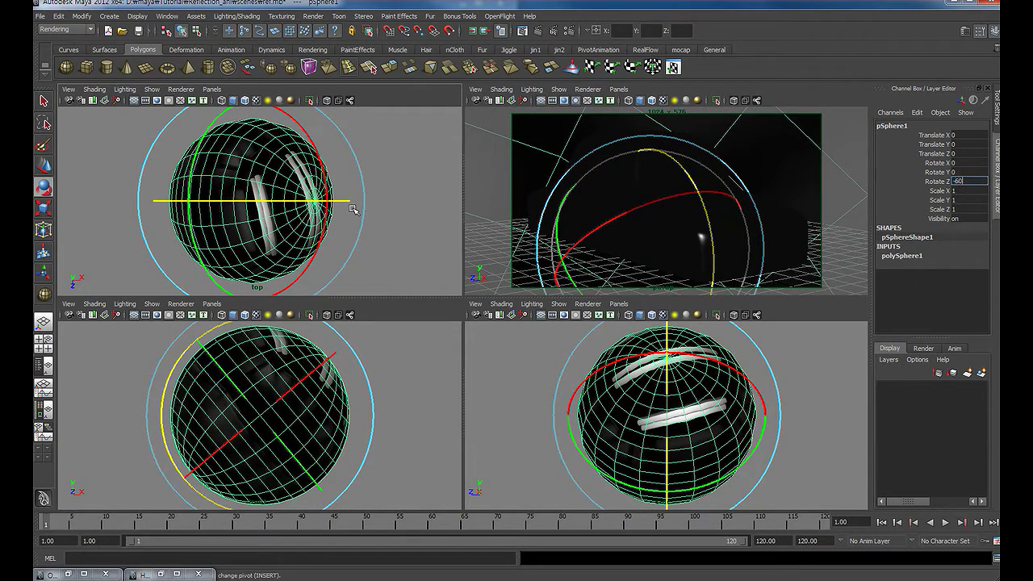
key("Return")
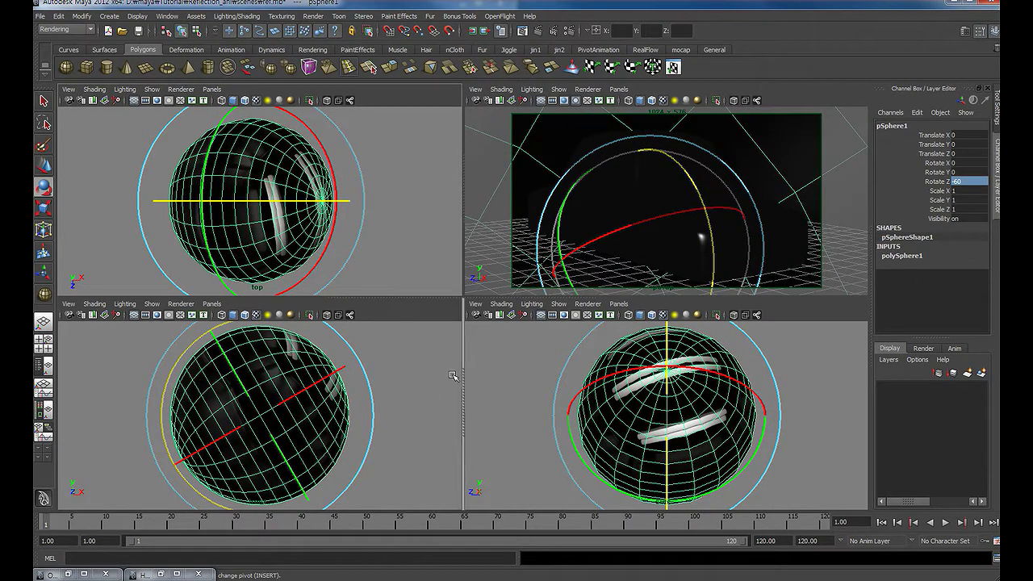
left_click(388, 432)
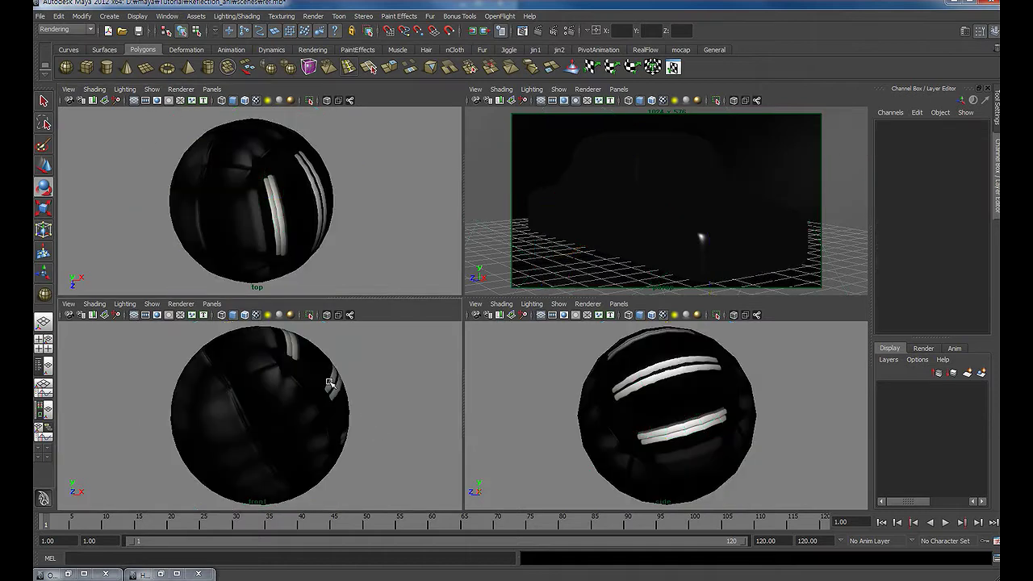
Key the sphere's Rotate X, Y and Z channels at frame 1.
left_click(333, 385)
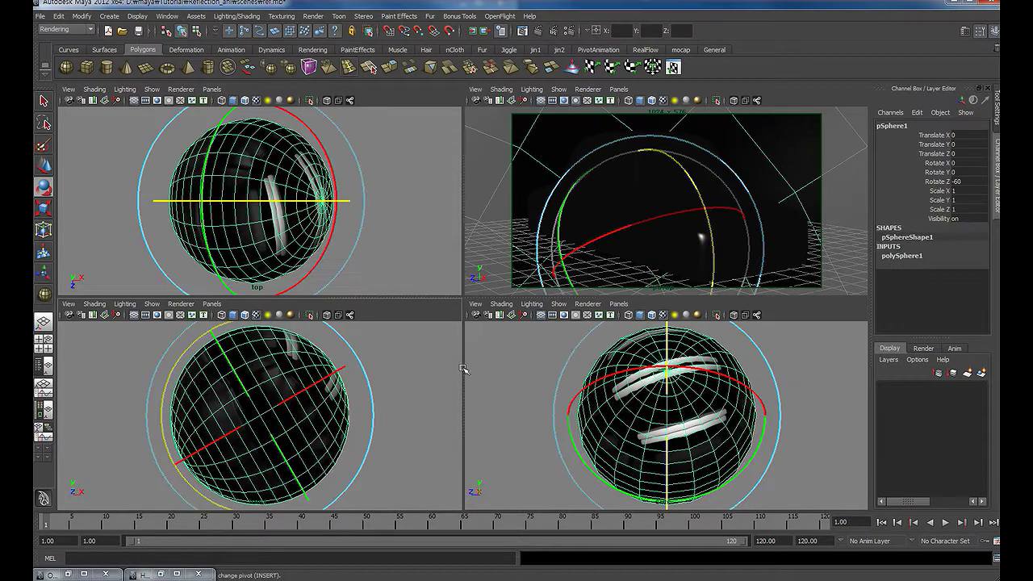
left_click_drag(940, 184, 936, 163)
right_click(937, 169)
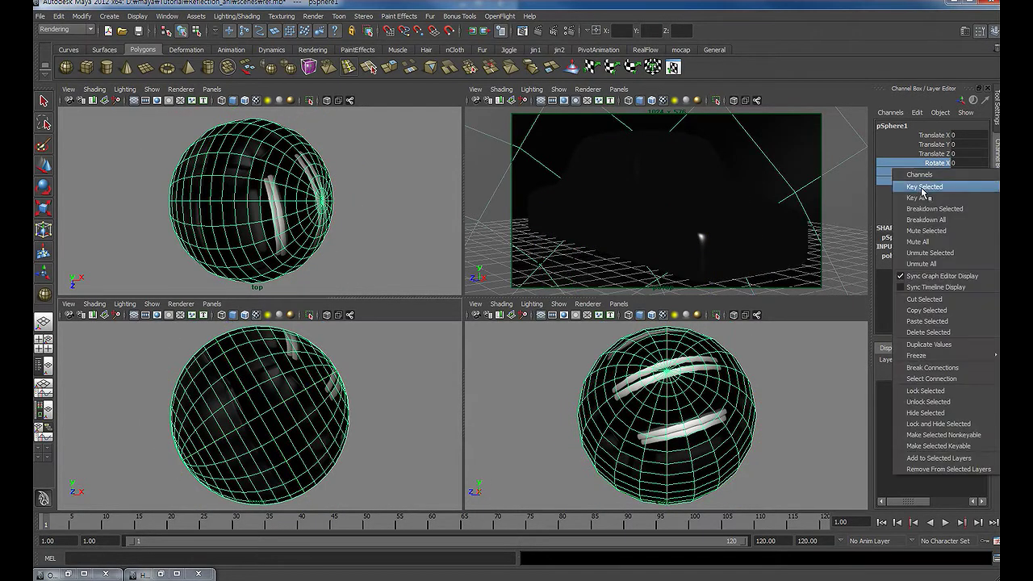
left_click(911, 188)
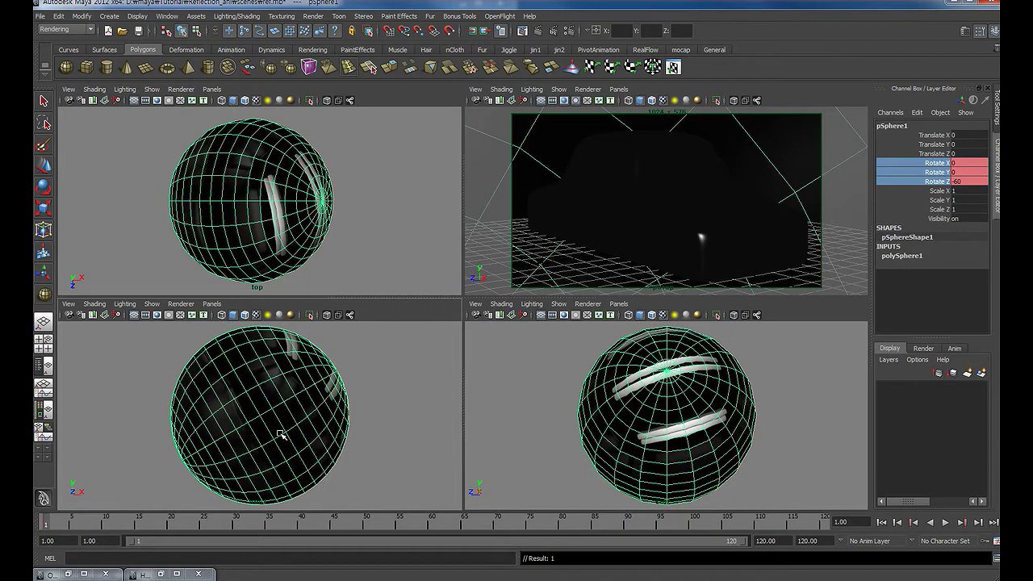
At frame 60, set the sphere's Rotate Z to 50, key its rotation and play it back.
left_click_drag(53, 527, 432, 529)
key("e")
left_click_drag(321, 204, 165, 208)
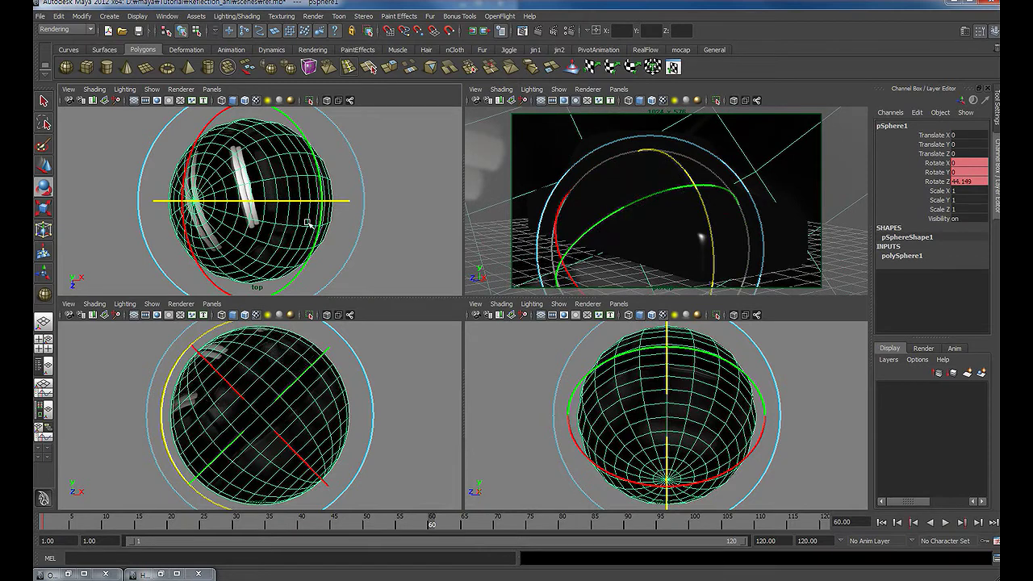
double_click(969, 183)
type("50")
key("Return")
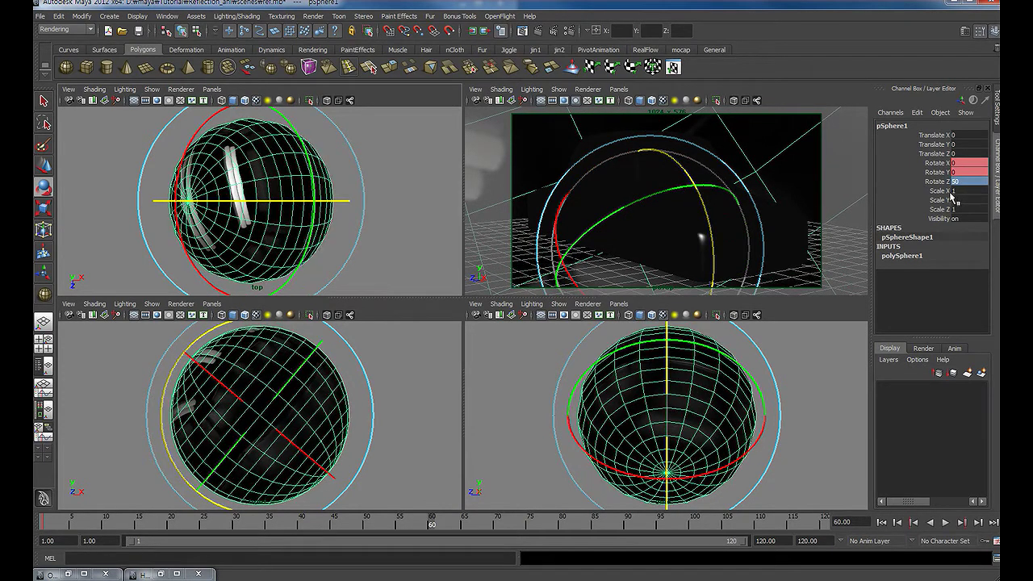
left_click_drag(938, 166, 938, 184)
right_click(933, 182)
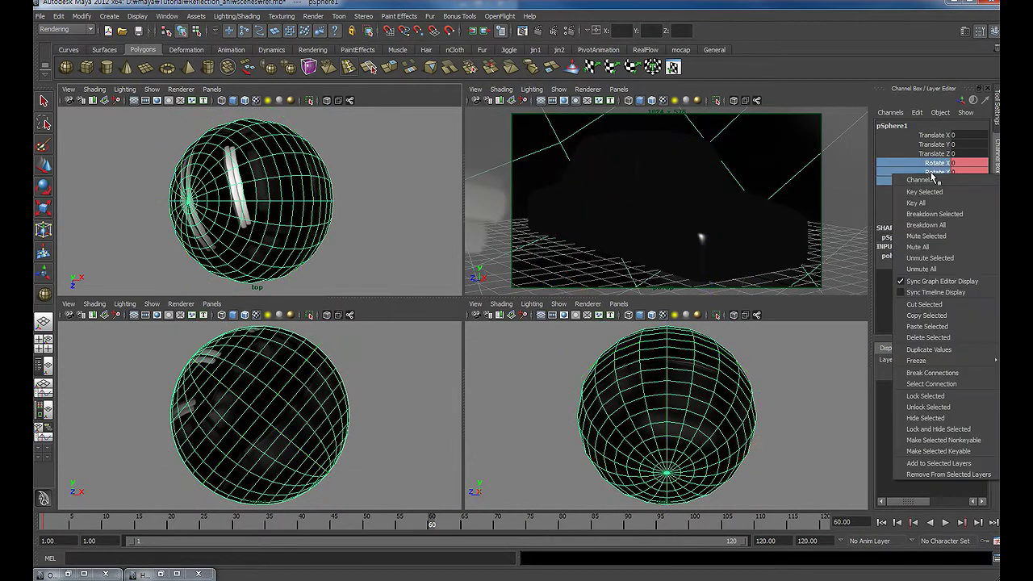
left_click(928, 196)
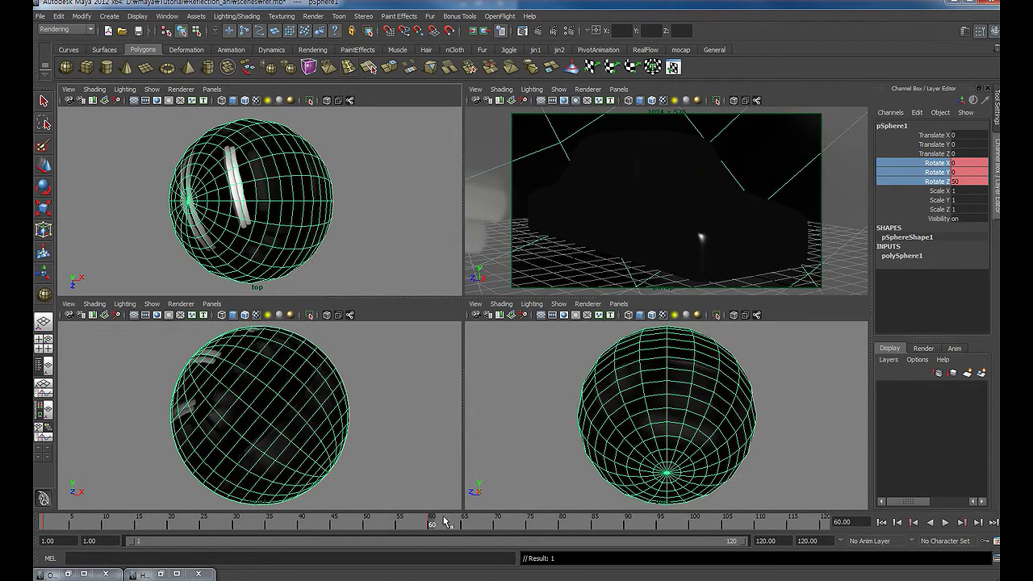
key("alt+v")
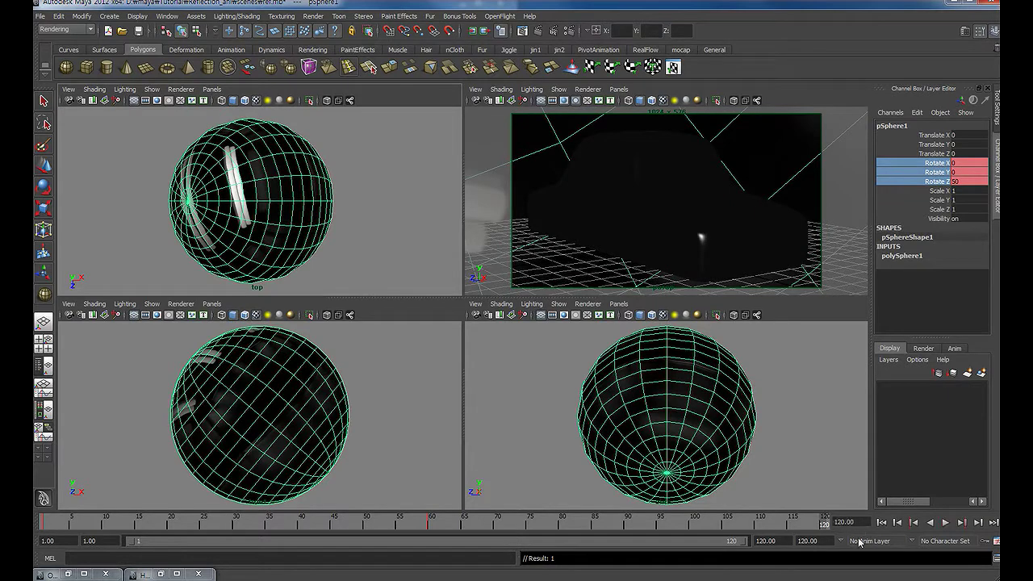
Rotate the sphere to a new orientation and key its rotation at frame 120.
left_click(415, 246)
left_click(292, 277)
key("e")
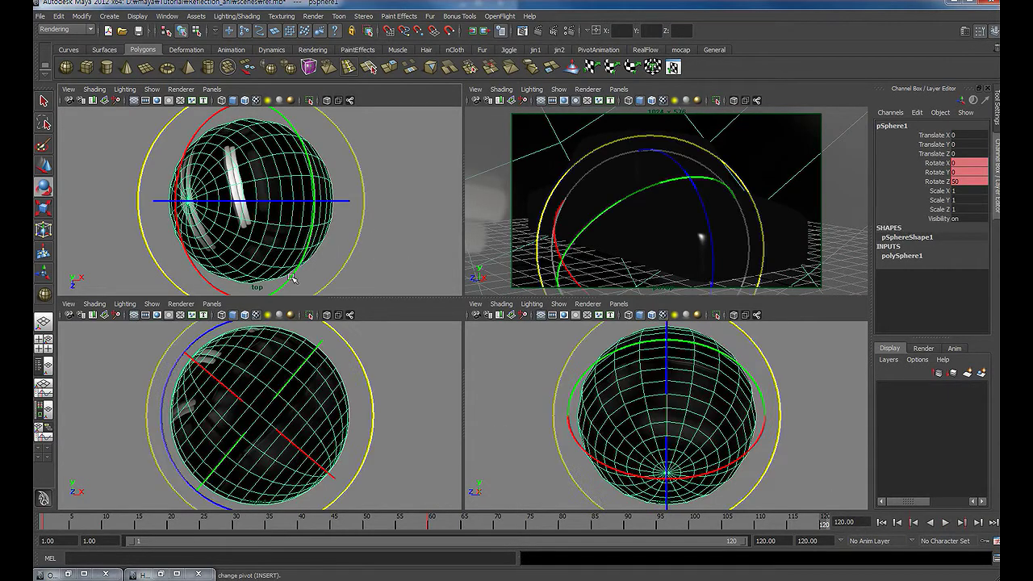
right_click_drag(367, 258, 327, 264, "alt")
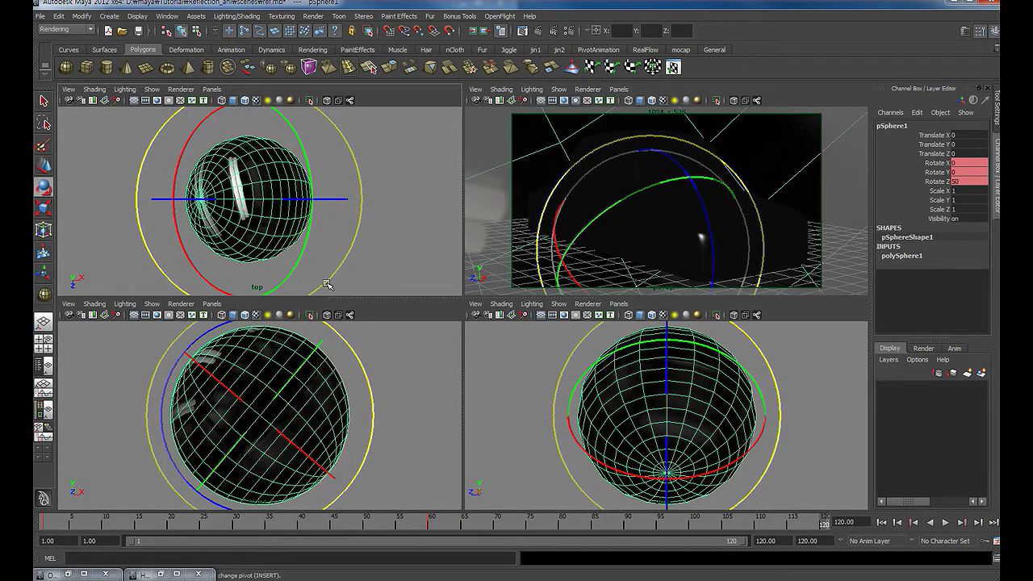
mouse_move(328, 284)
left_mouse_down()
mouse_move(208, 258)
mouse_move(326, 251)
mouse_move(356, 191)
mouse_move(312, 192)
left_mouse_up()
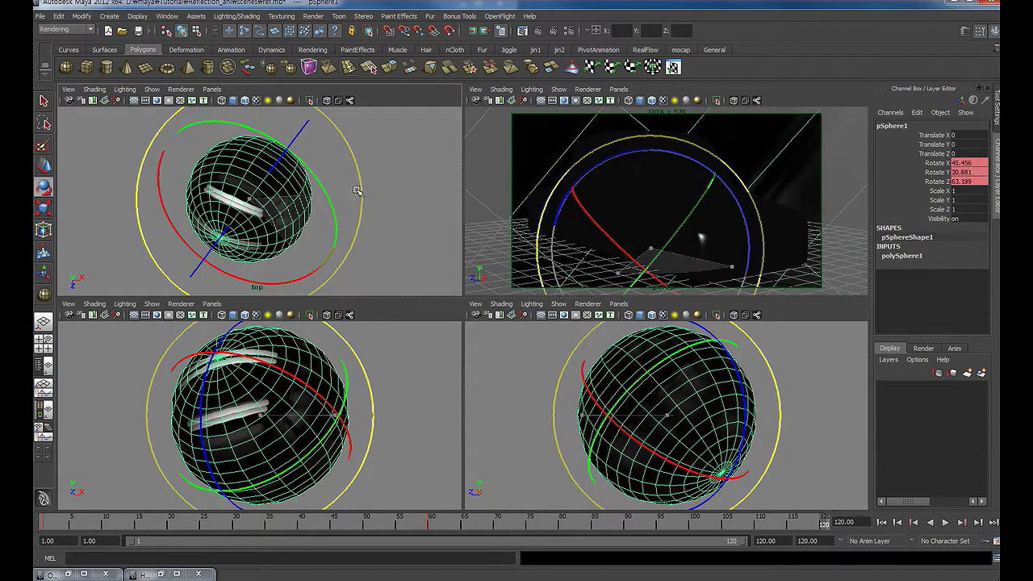
left_click_drag(936, 163, 936, 181)
right_click(928, 184)
left_click(925, 194)
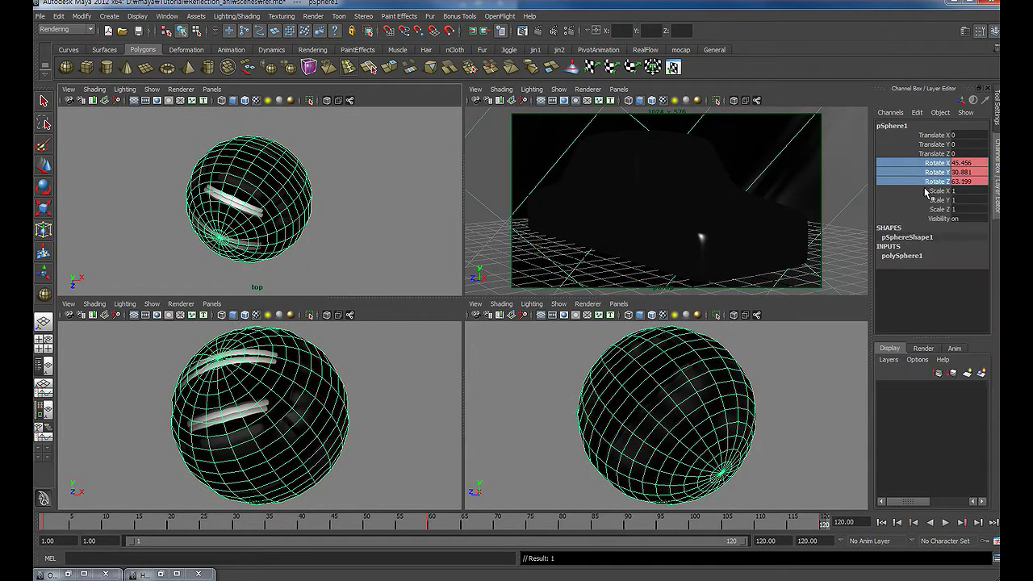
left_click(799, 412)
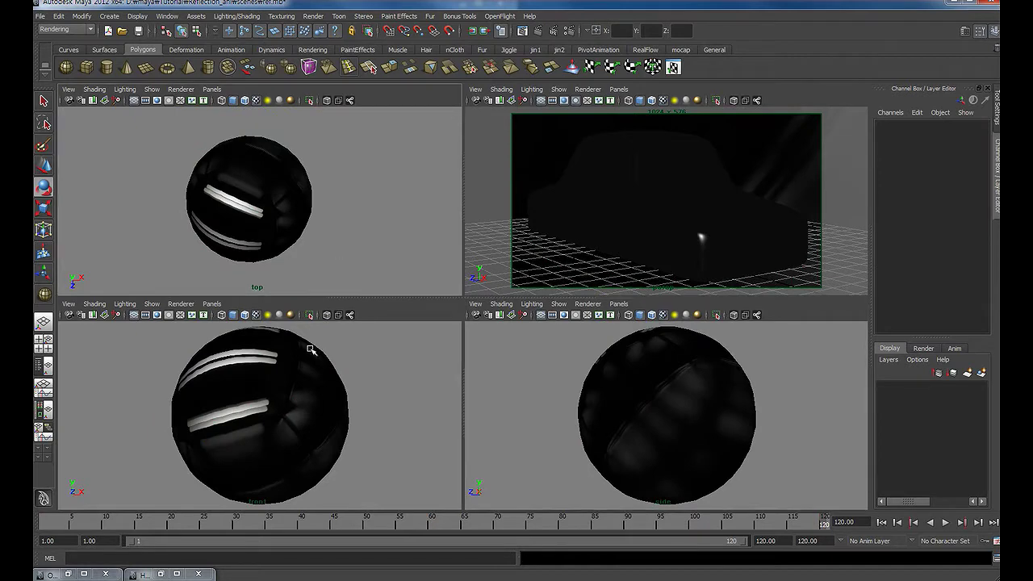
Play and stop the sphere animation, then select the environment sphere.
key("alt+v")
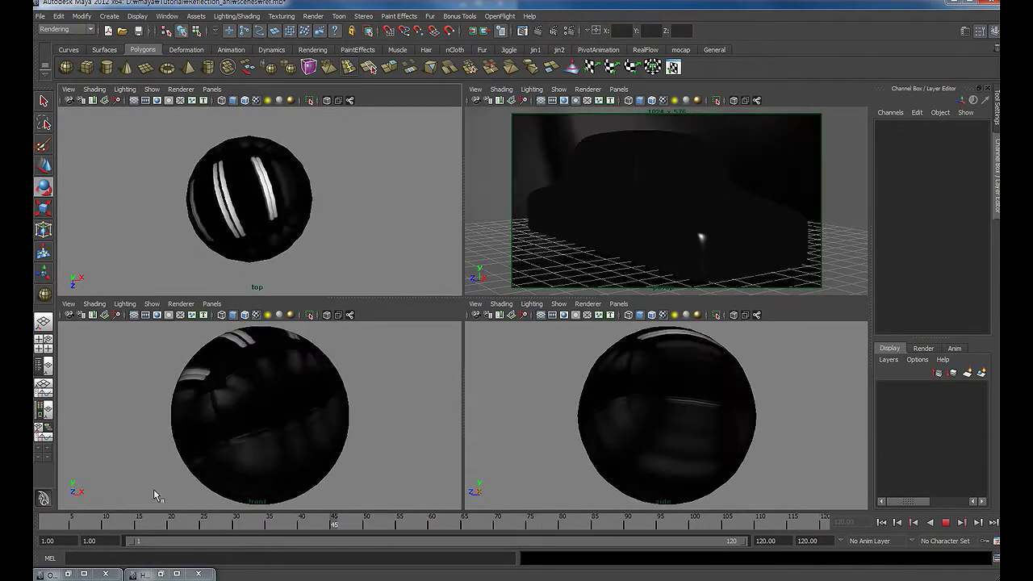
key("alt+v")
key("q")
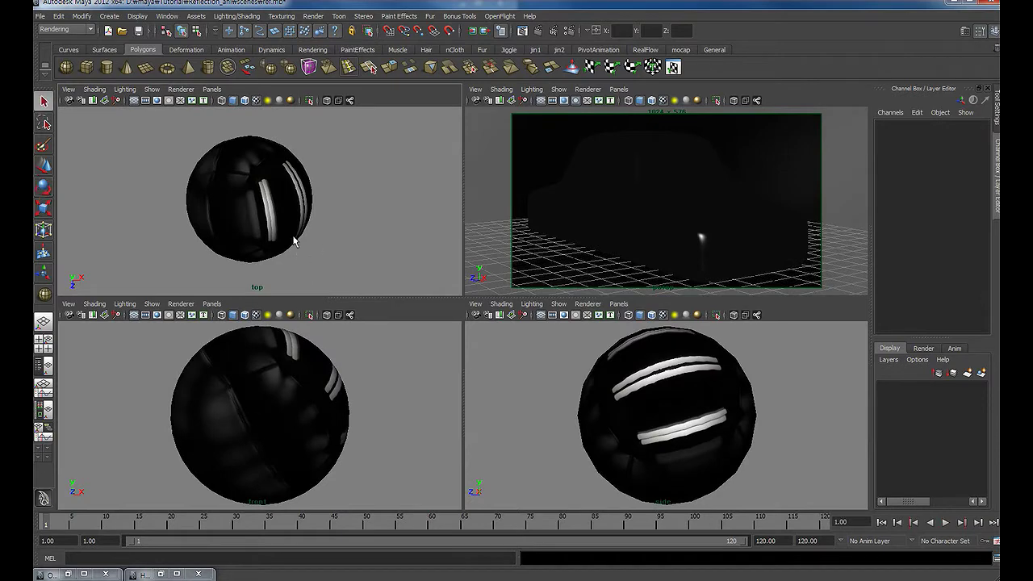
left_click(293, 233)
Inspect the sphere's rotation curves in the Graph Editor, then replay the animation.
left_click(167, 16)
mouse_move(193, 55)
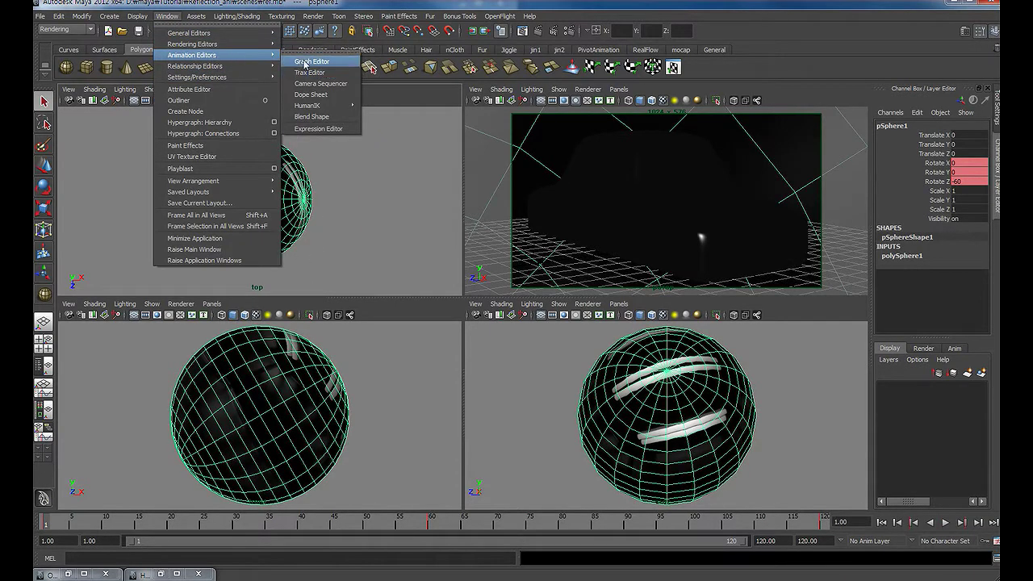
left_click(311, 63)
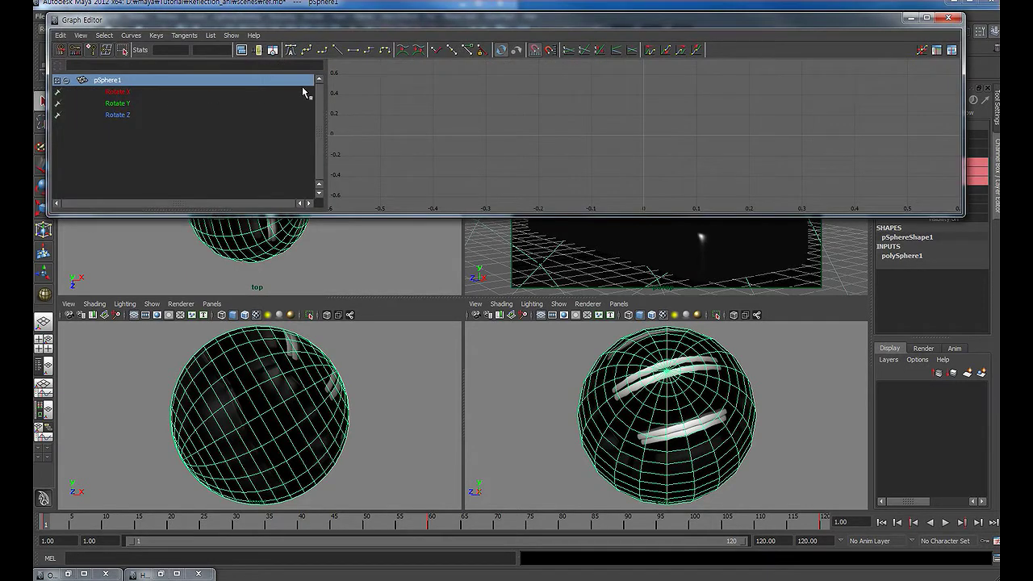
key("a")
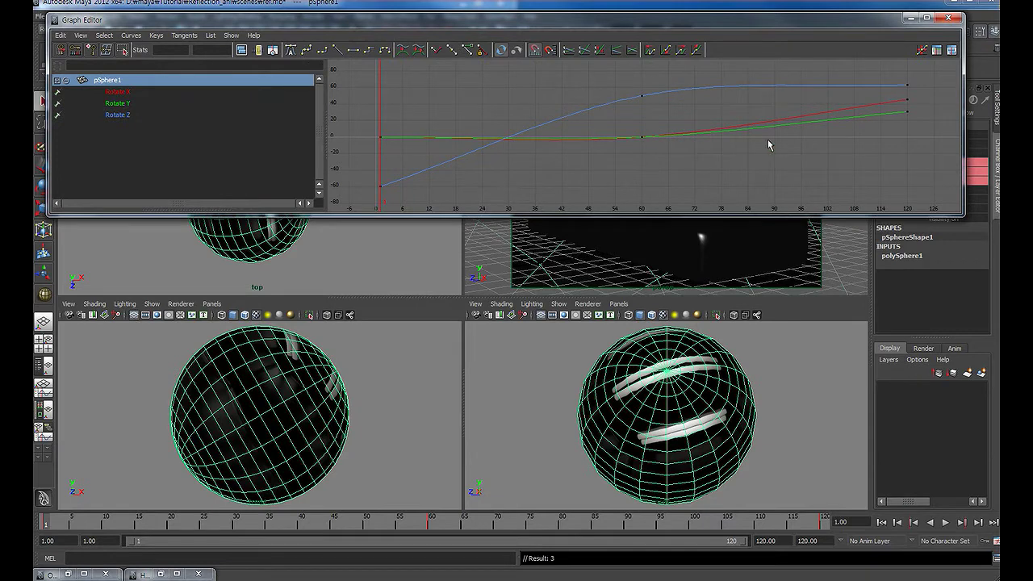
left_click(949, 18)
left_click(341, 222)
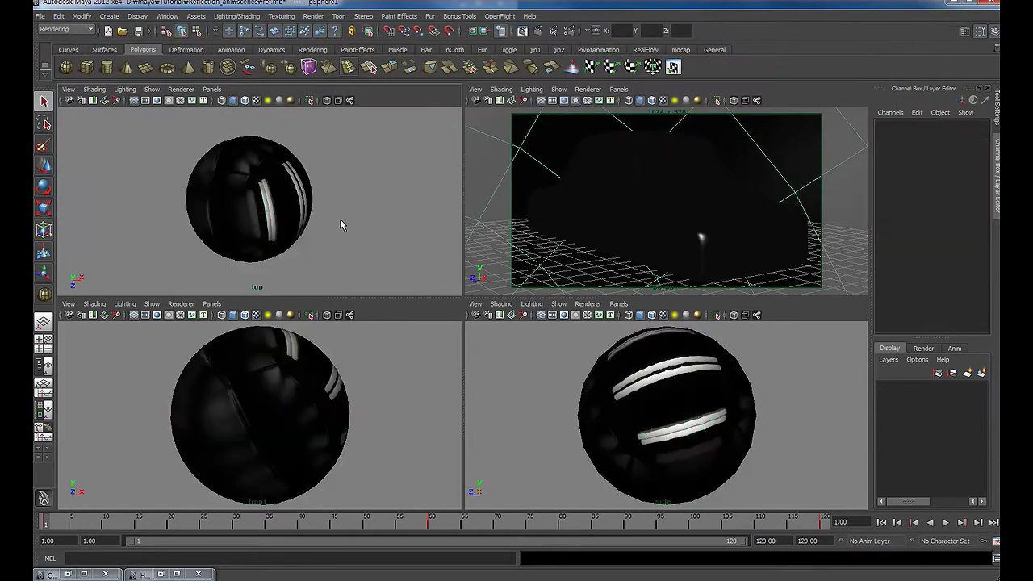
left_click(945, 523)
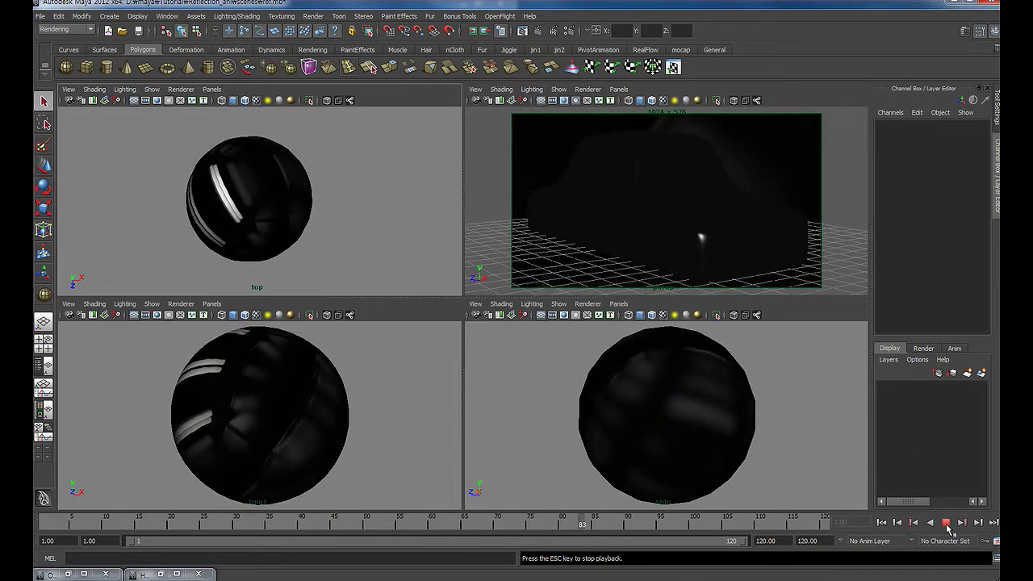
left_click(882, 522)
Maximize the perspective view and render frame 1 of the glossy black car in mental ray.
left_click(560, 268)
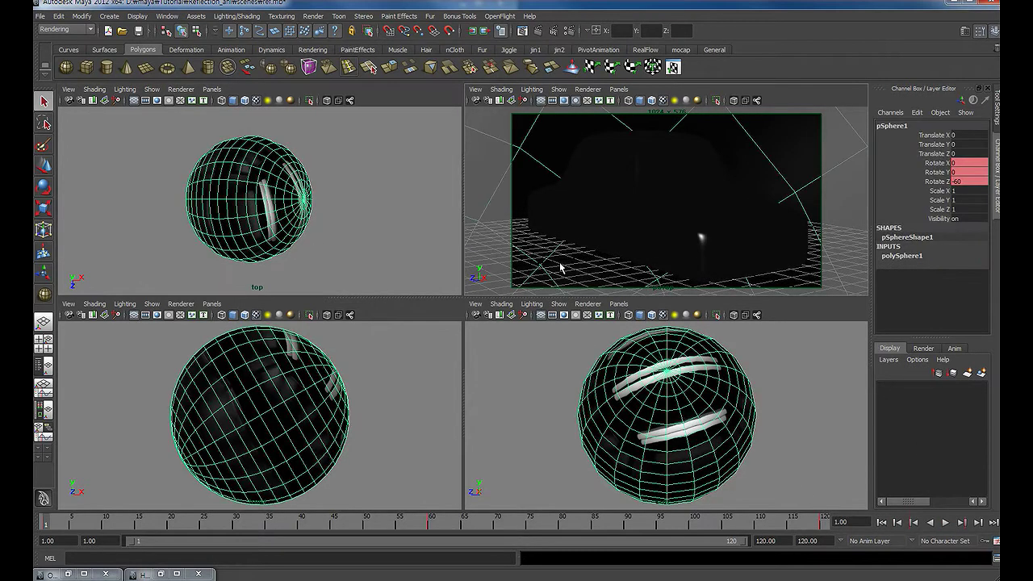
key("space")
left_click(539, 311)
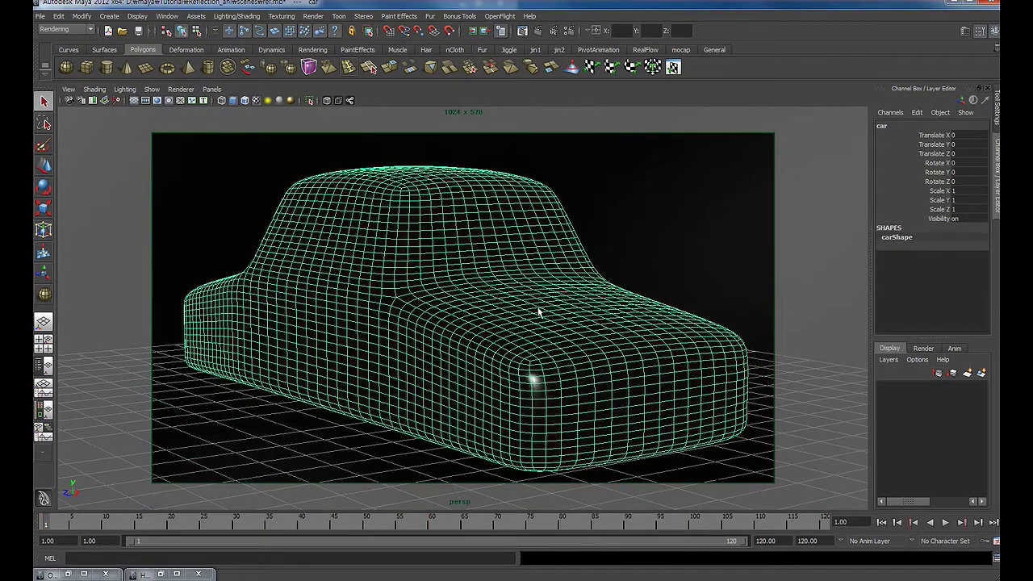
left_click_drag(572, 301, 575, 288, "alt")
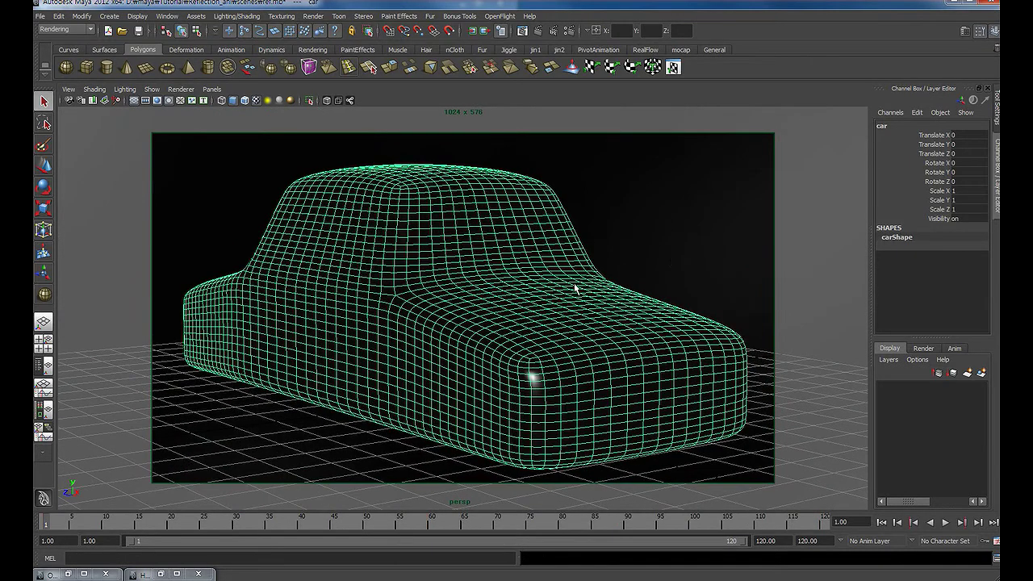
left_click(676, 254)
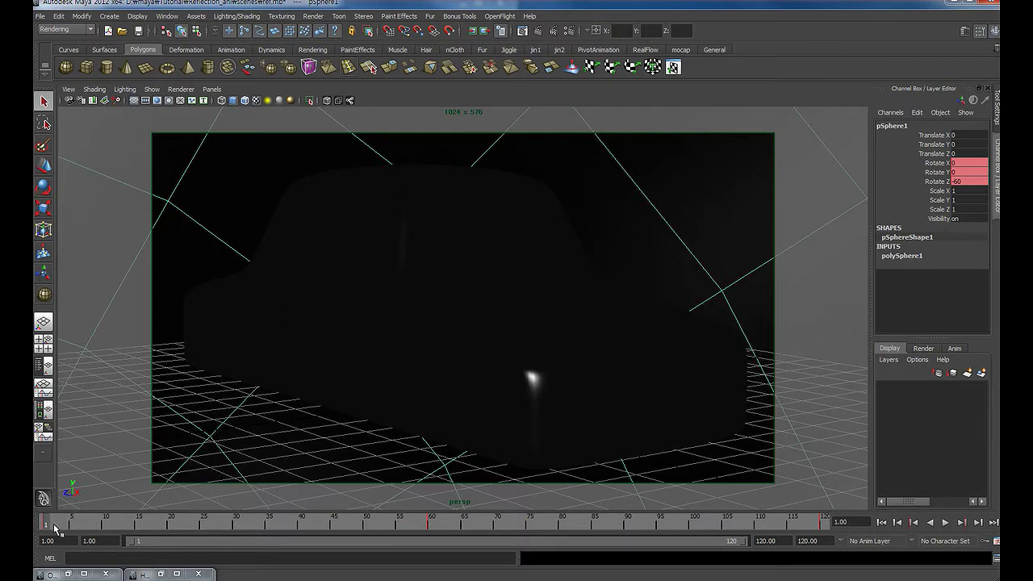
left_click_drag(51, 528, 45, 527)
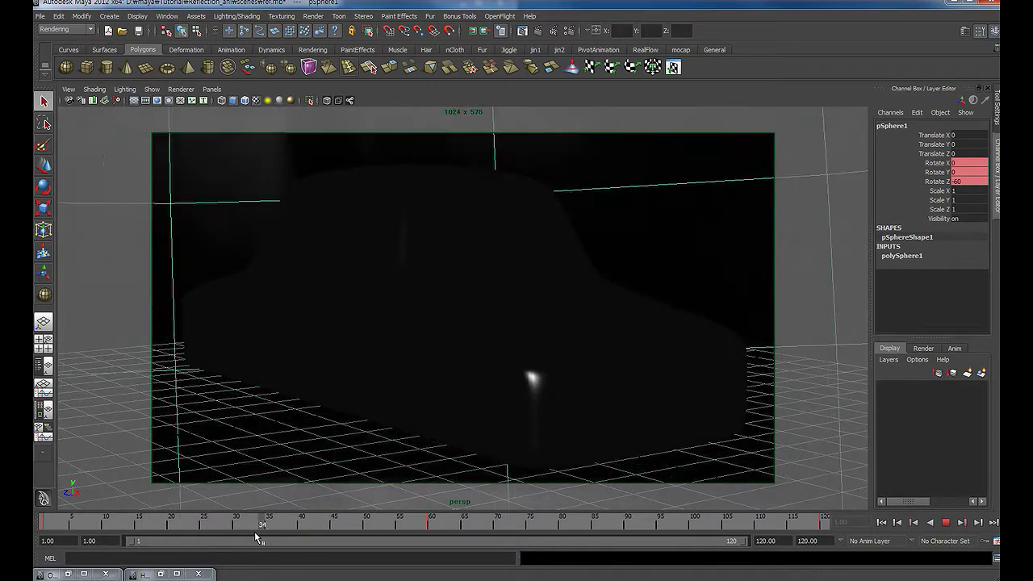
left_click(538, 32)
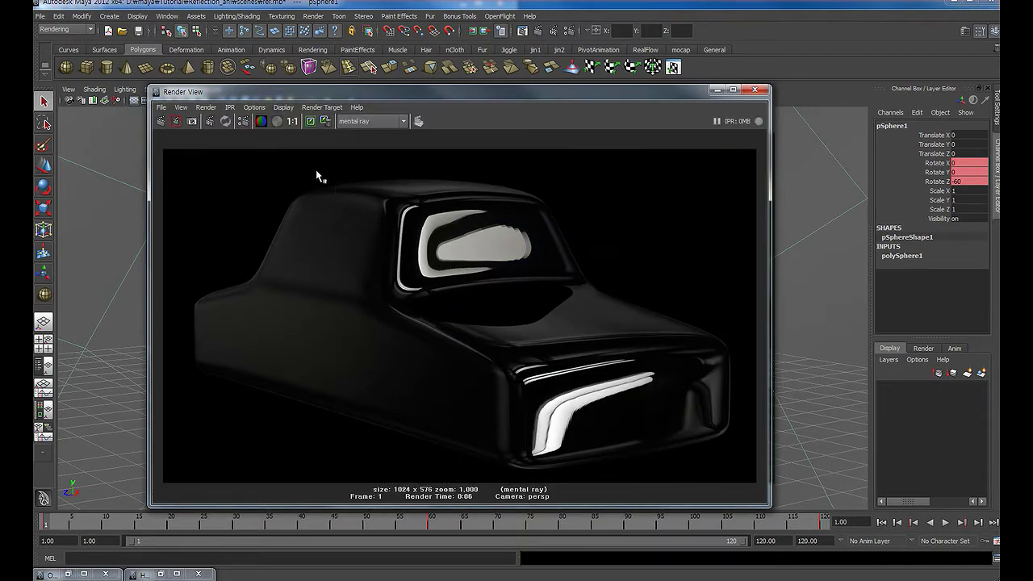
Keep the frame-1 render, then render frames 30 and 60 to compare reflections.
left_click(311, 121)
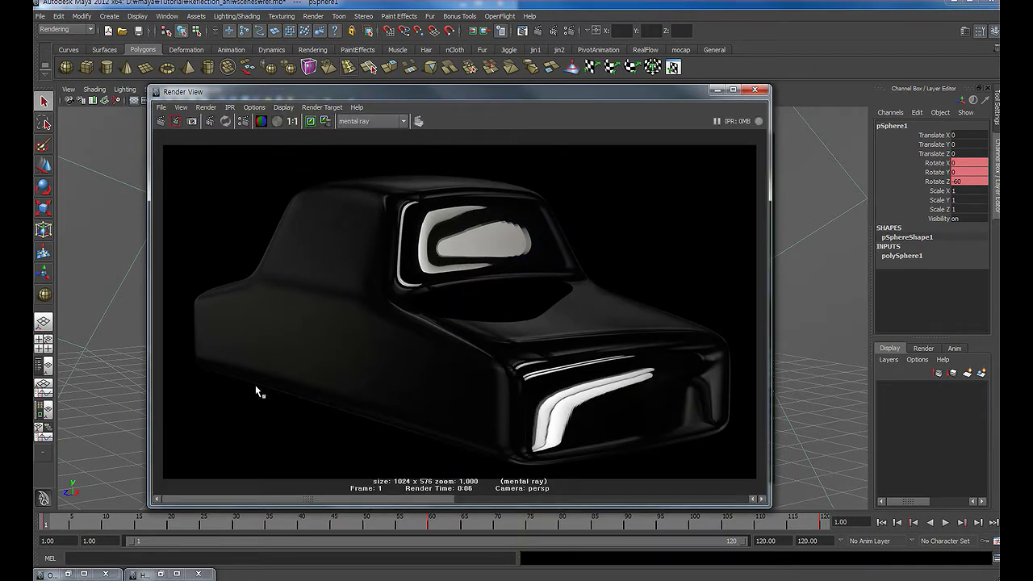
left_click_drag(517, 94, 579, 30)
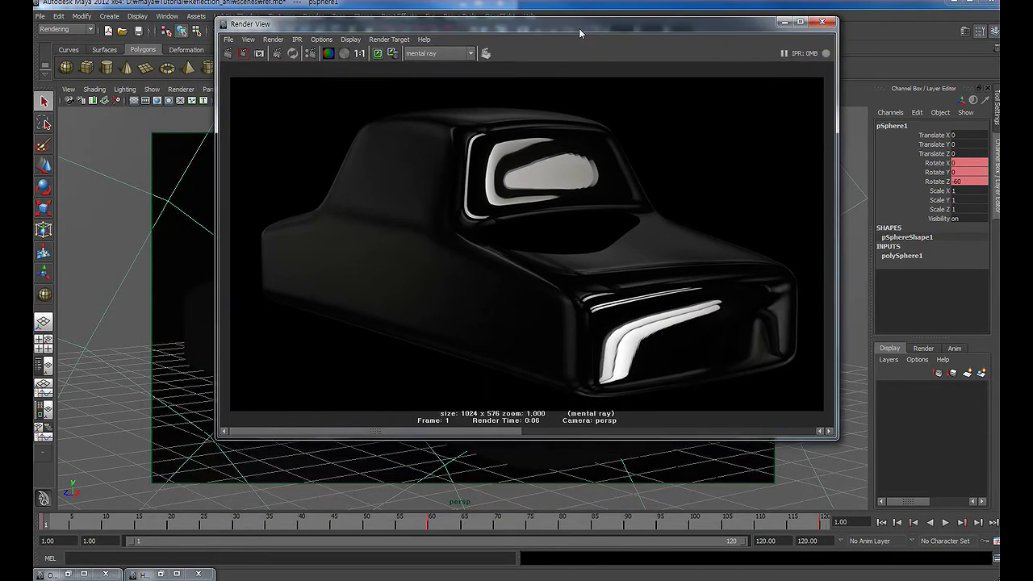
left_click_drag(58, 532, 236, 529)
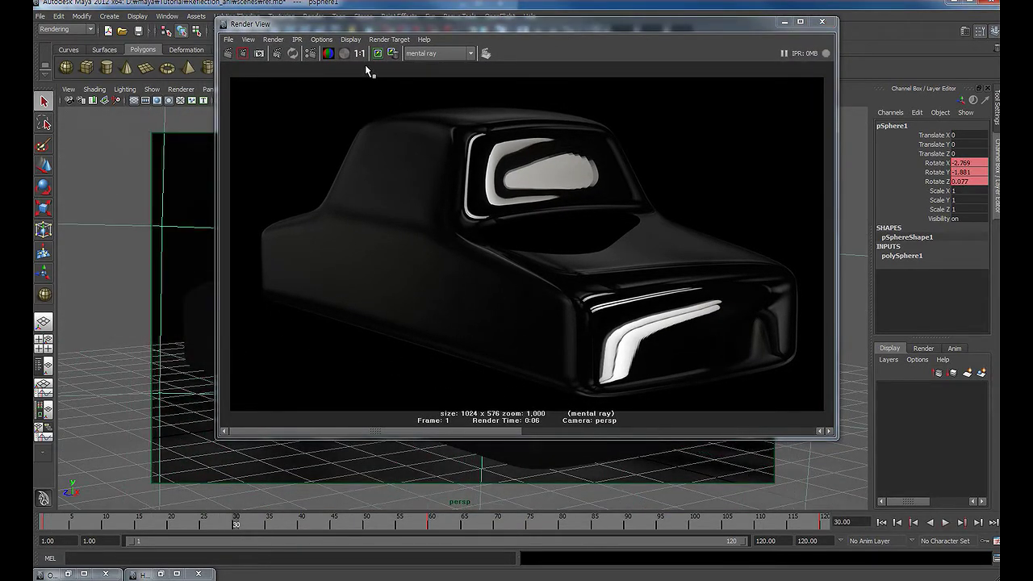
left_click(228, 54)
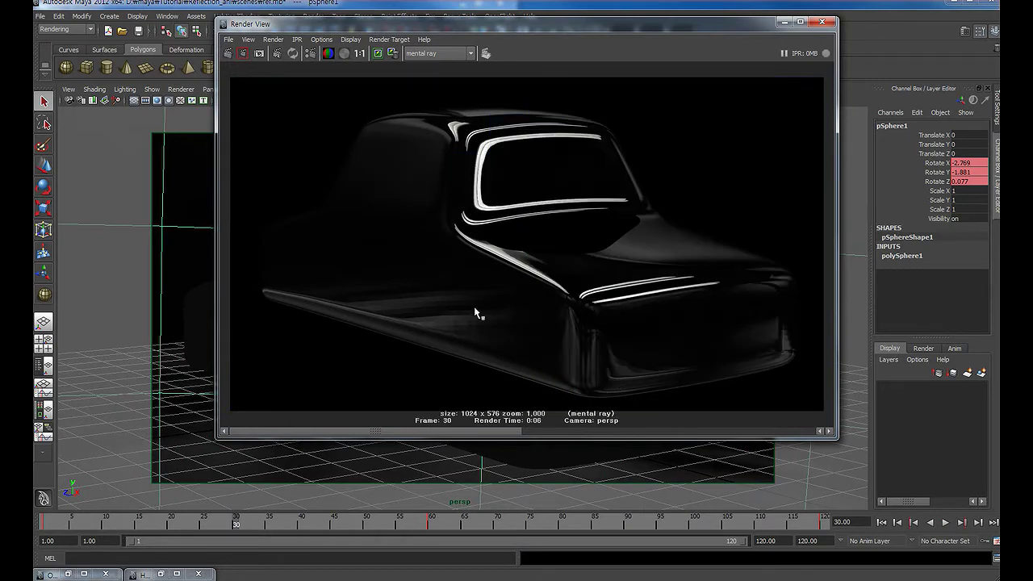
left_click_drag(258, 524, 430, 525)
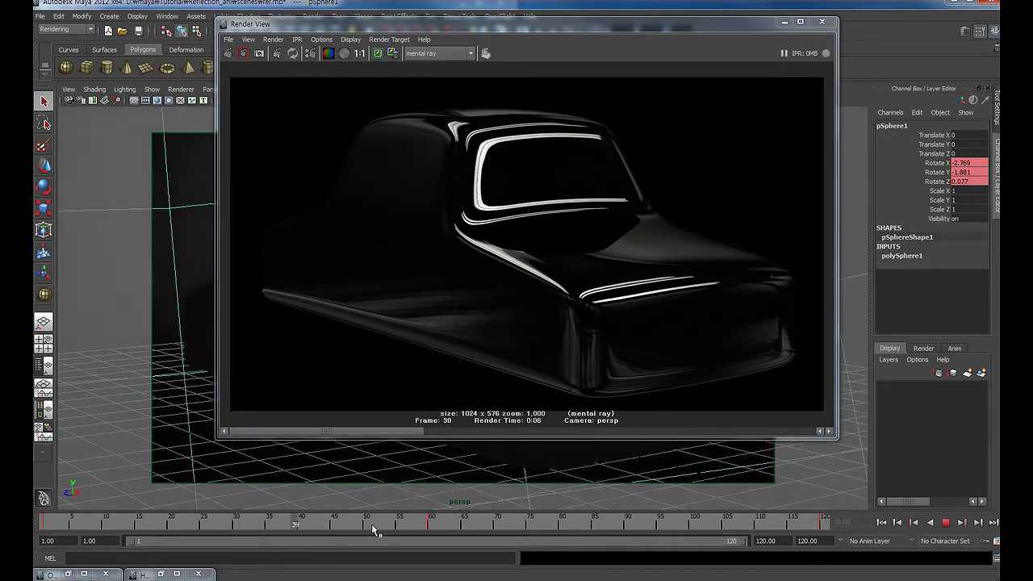
left_click(229, 54)
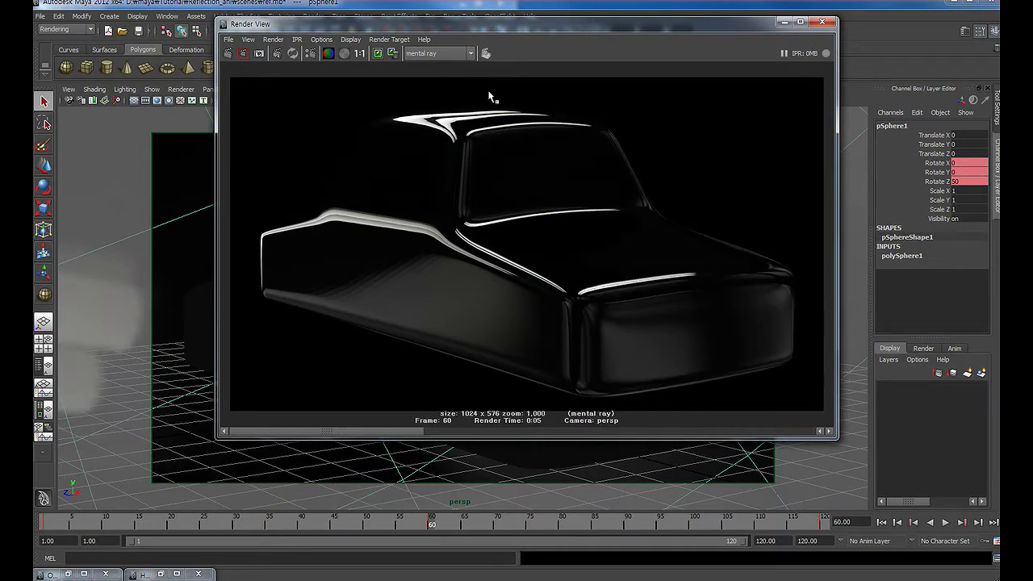
Render frame 87 in mental ray and keep the image in the render history.
left_click_drag(475, 517, 601, 540)
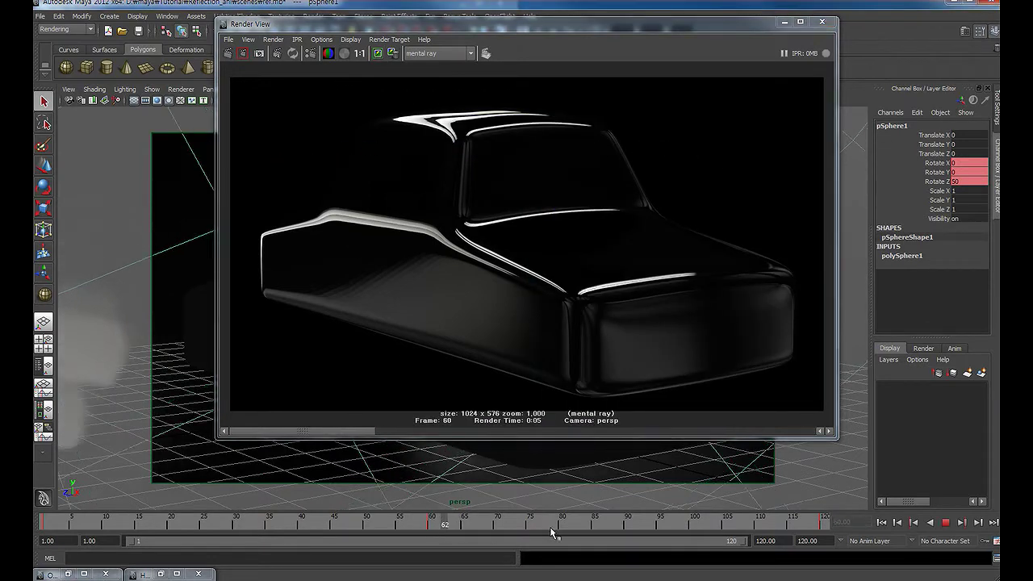
left_click(227, 53)
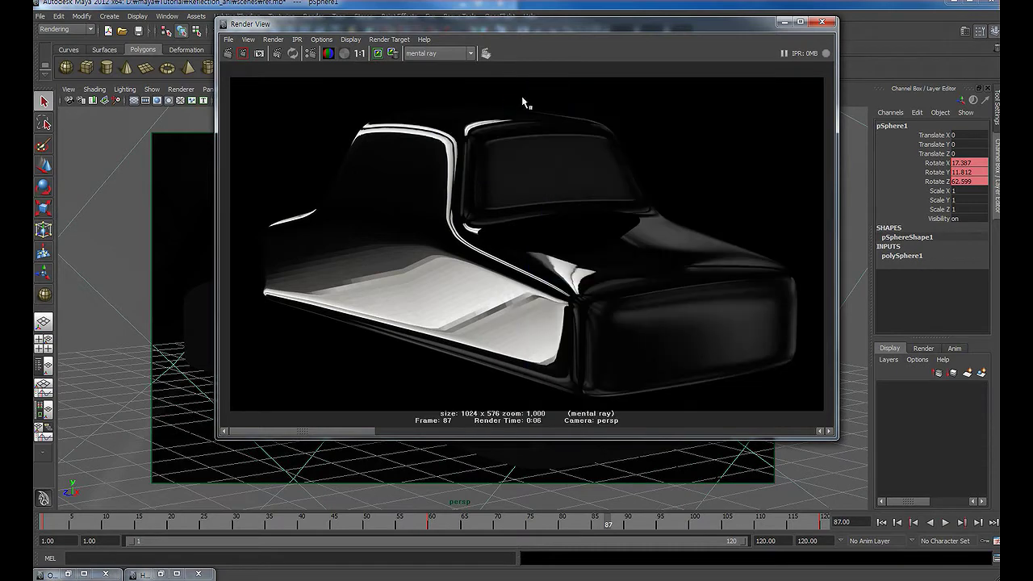
left_click(378, 54)
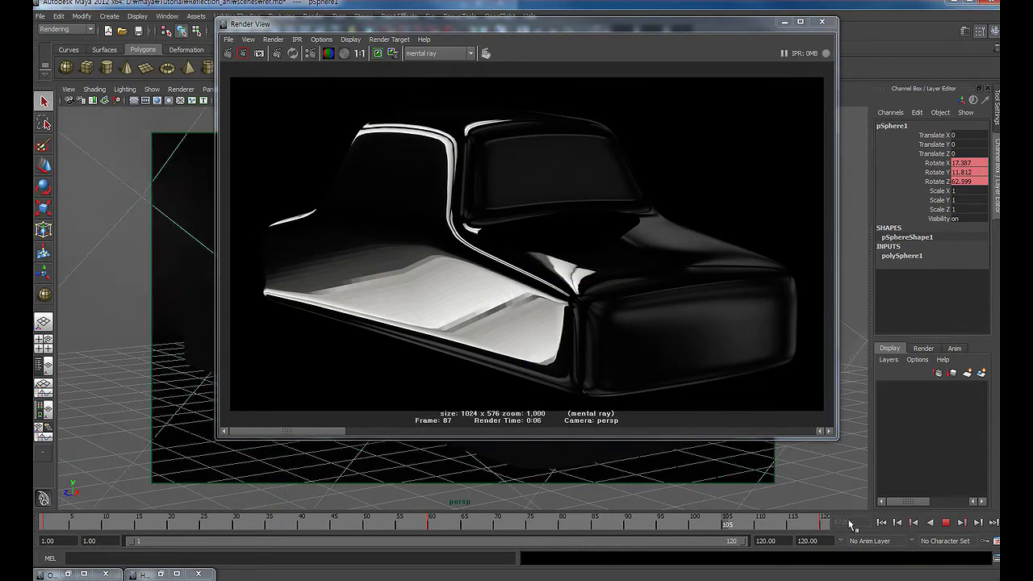
Render frame 120, compare it with the stored frame-87 render, then close Render View.
key("period")
left_click(229, 55)
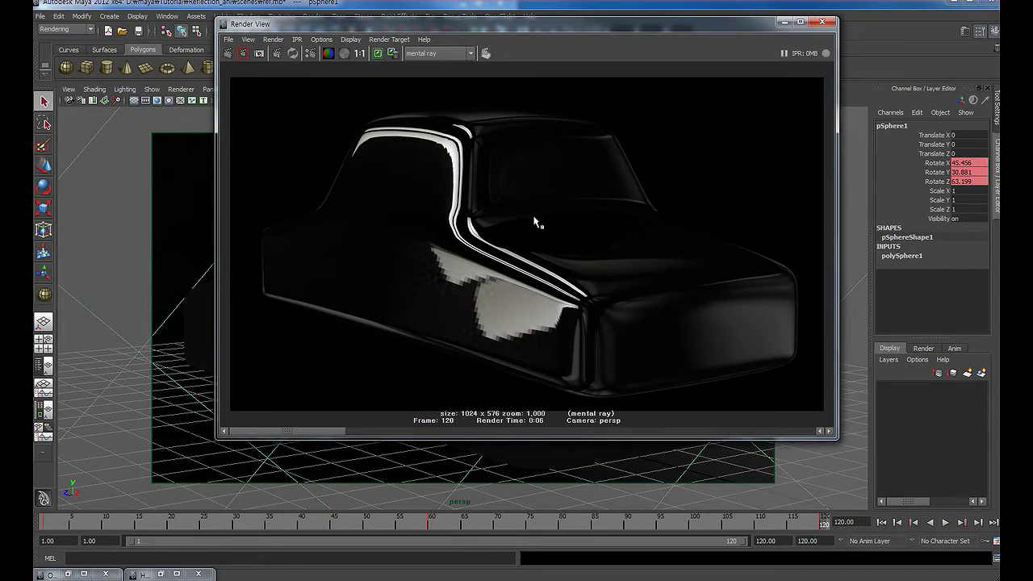
mouse_move(302, 433)
left_mouse_down()
mouse_move(463, 435)
mouse_move(198, 439)
mouse_move(799, 428)
mouse_move(373, 423)
mouse_move(780, 418)
left_mouse_up()
left_click_drag(716, 410, 196, 428)
mouse_move(717, 25)
left_mouse_down()
mouse_move(678, 65)
mouse_move(613, 77)
left_mouse_up()
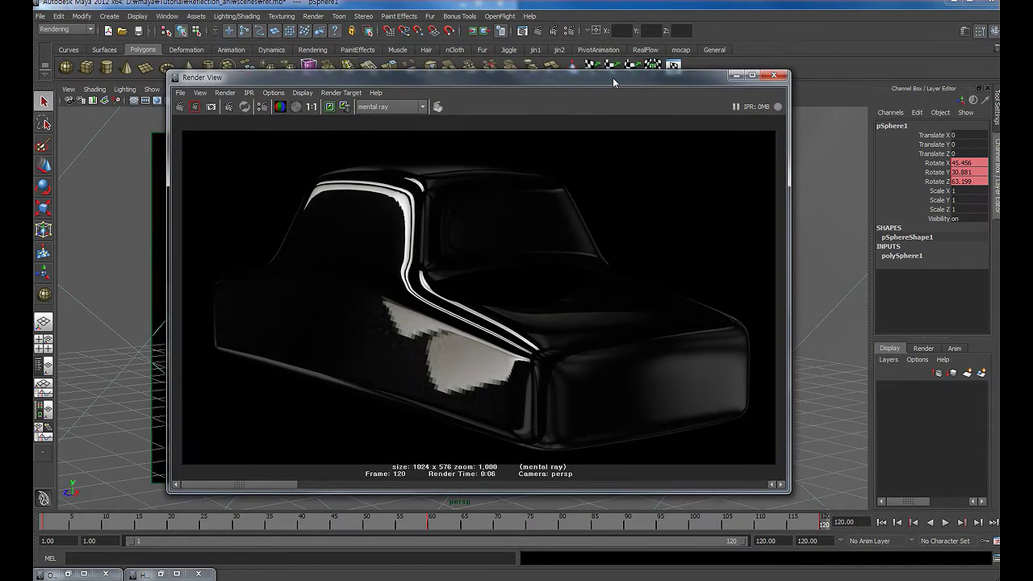
left_click(777, 76)
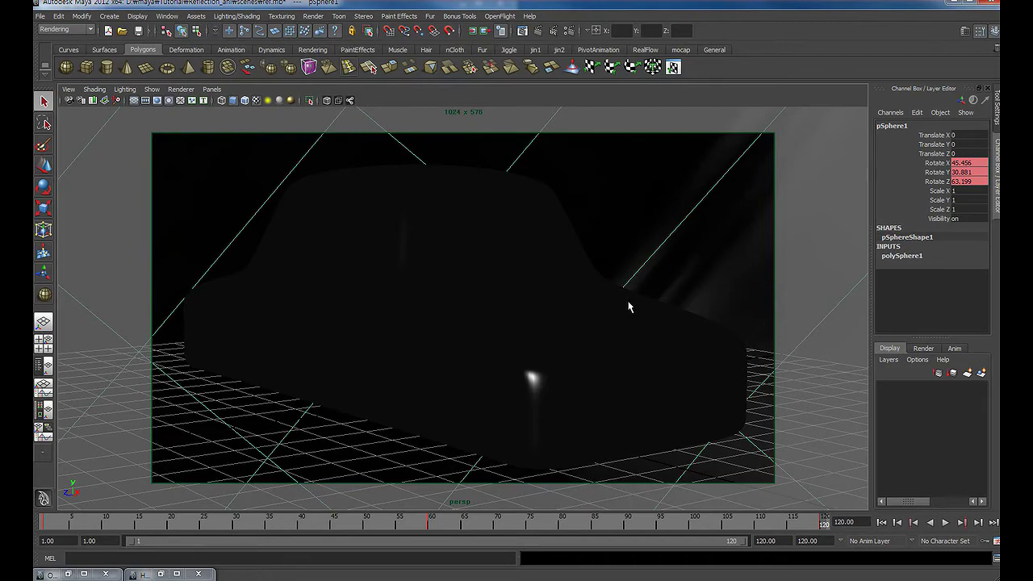
Browse to D:\maya\Tutorial\Reflection_ani in Explorer and open the sam movie file.
left_click(575, 330)
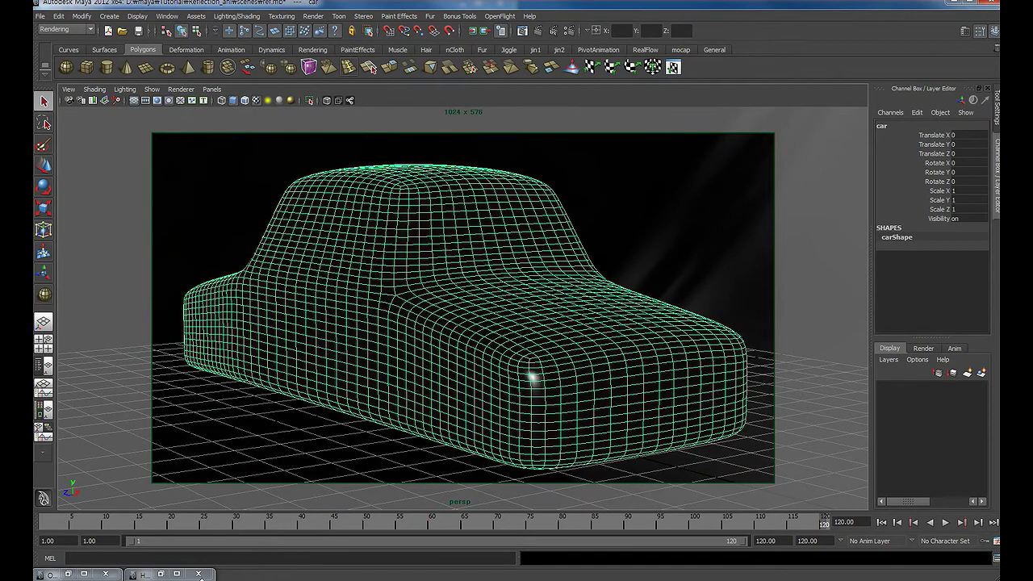
key("super+e")
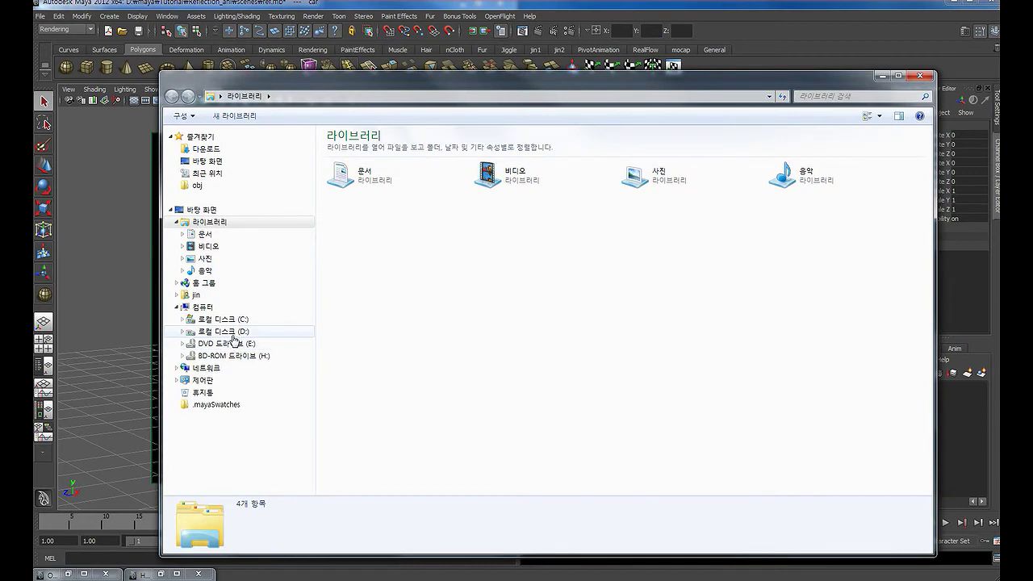
left_click(232, 336)
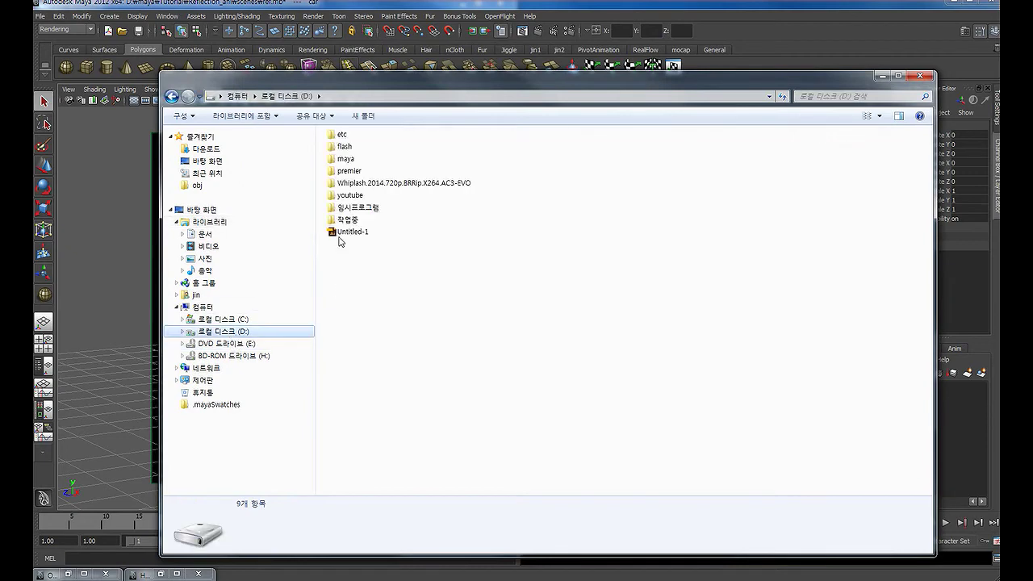
double_click(347, 173)
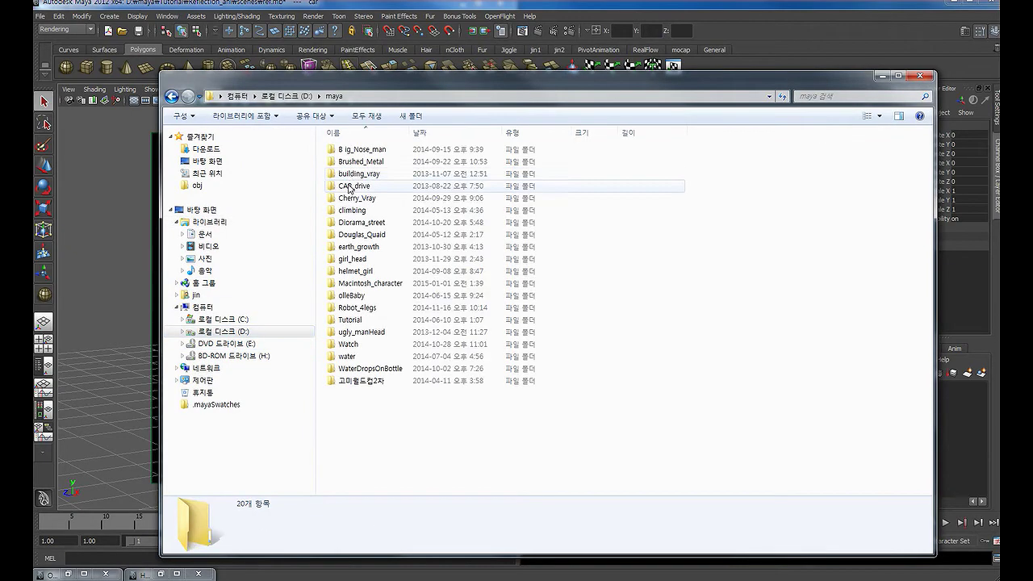
double_click(349, 320)
double_click(355, 487)
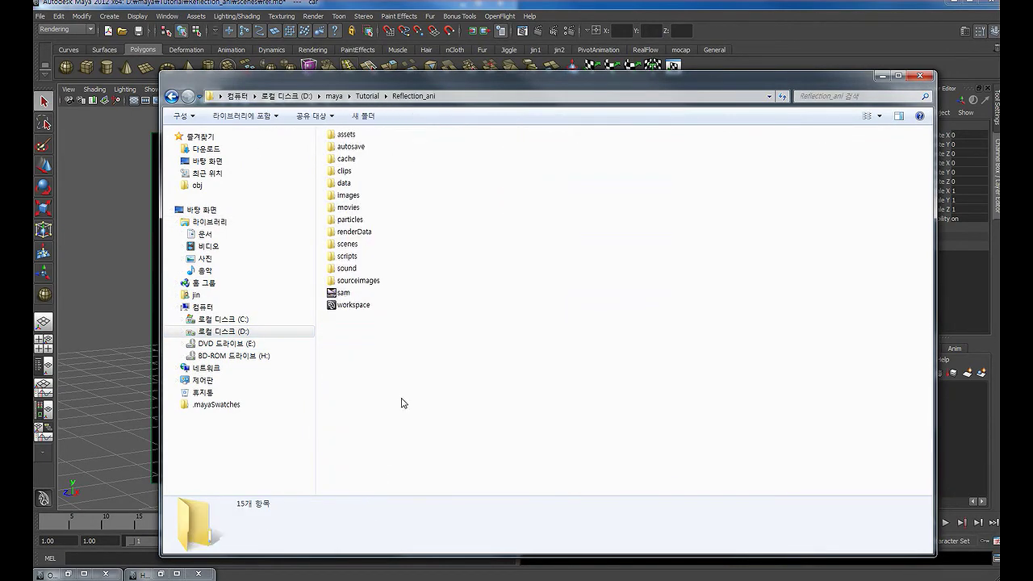
left_click(353, 294)
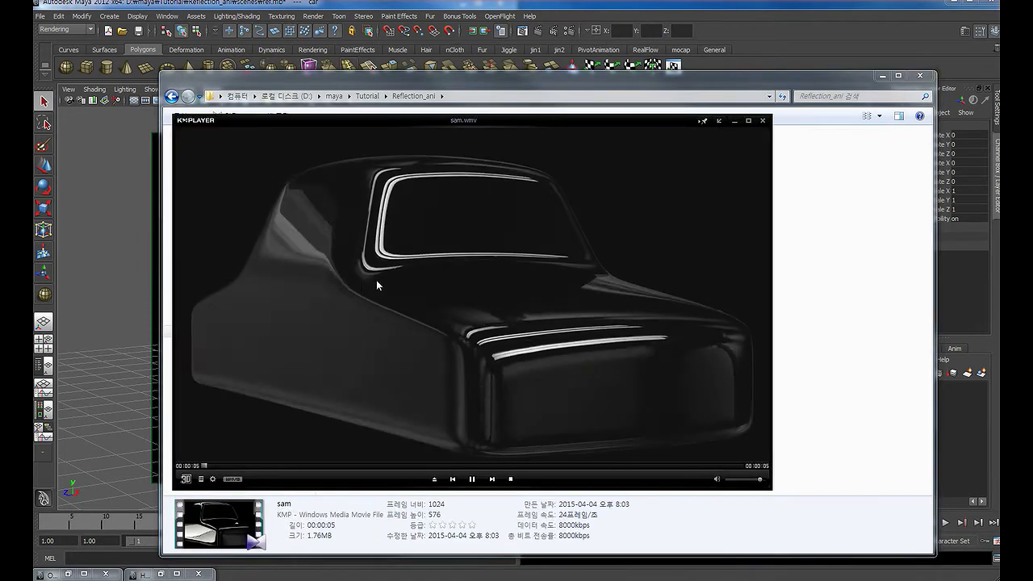
Close Explorer and bring KMPlayer to the front playing sam.wmv.
left_click(881, 75)
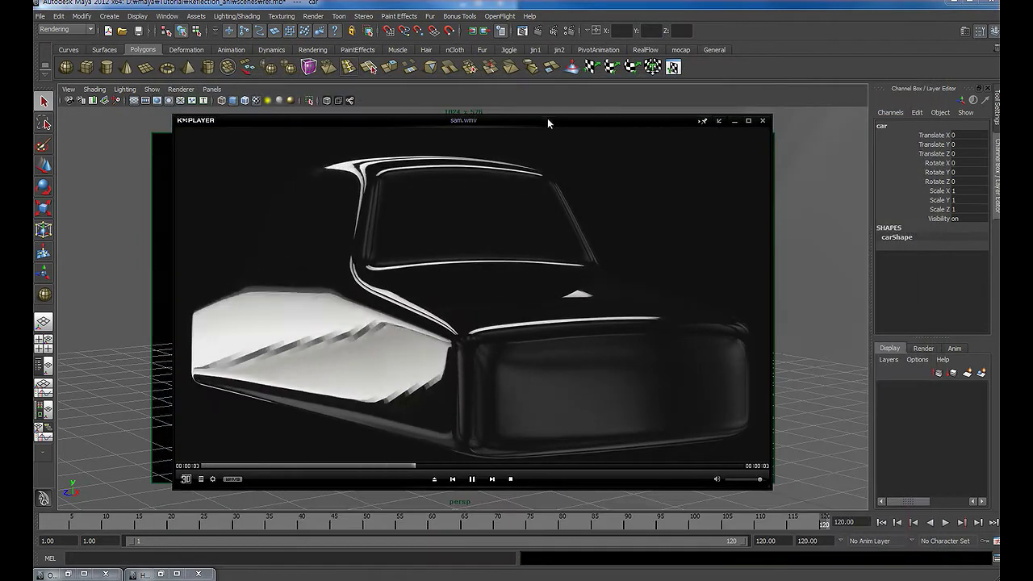
left_click_drag(547, 119, 559, 121)
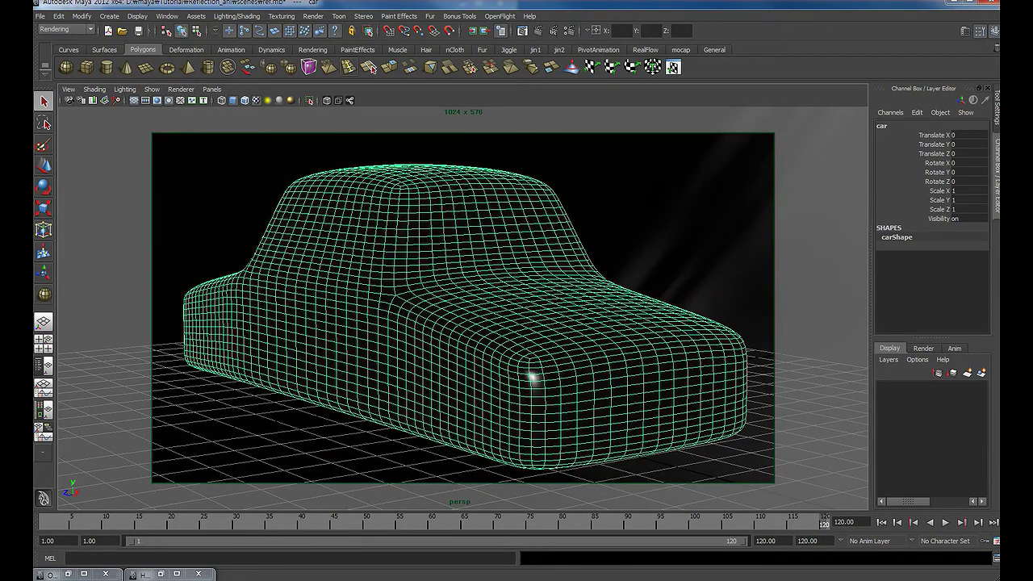
left_click(799, 573)
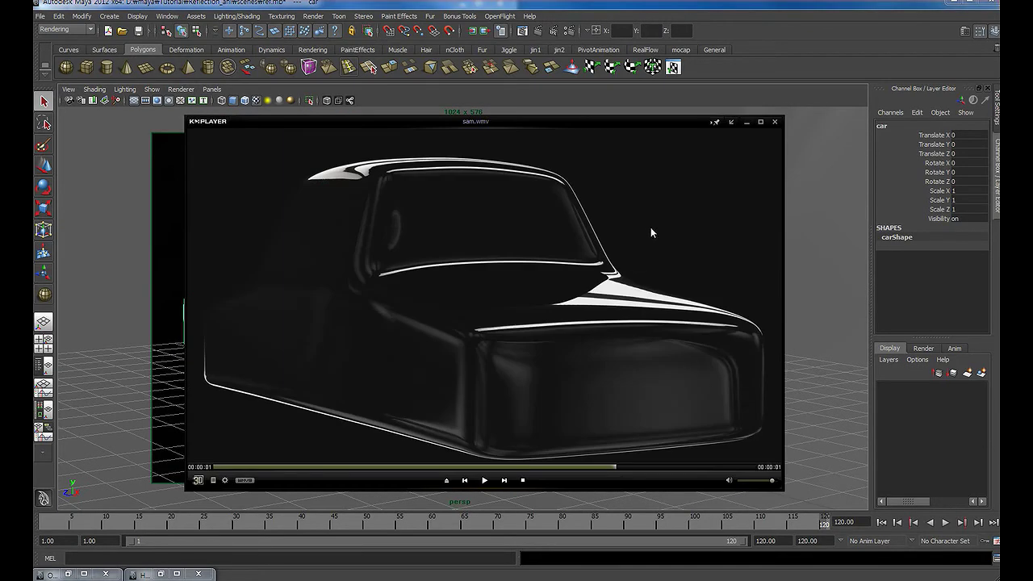